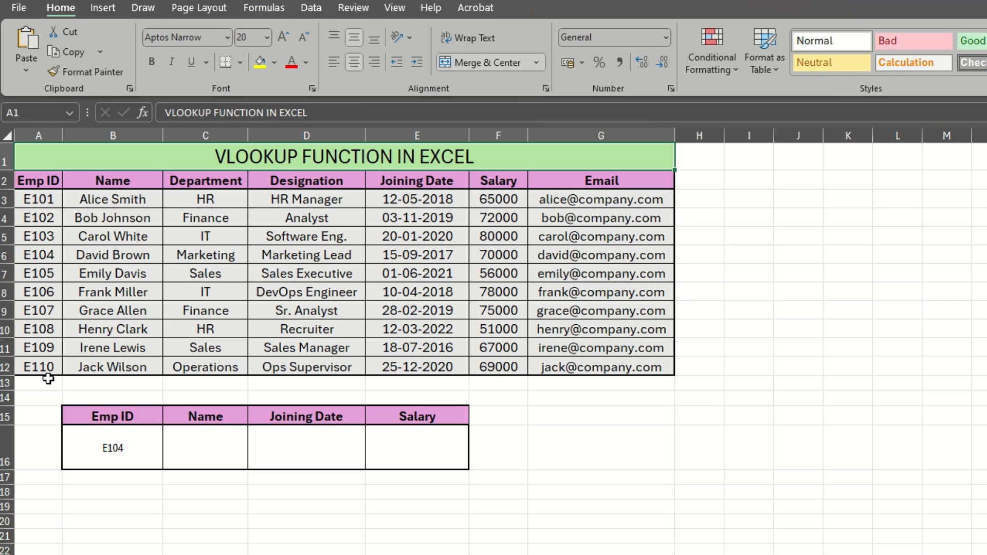
- Examine the employee table and the Emp ID, Name, Joining Date and Salary lookup cells below it
left_click(138, 325)
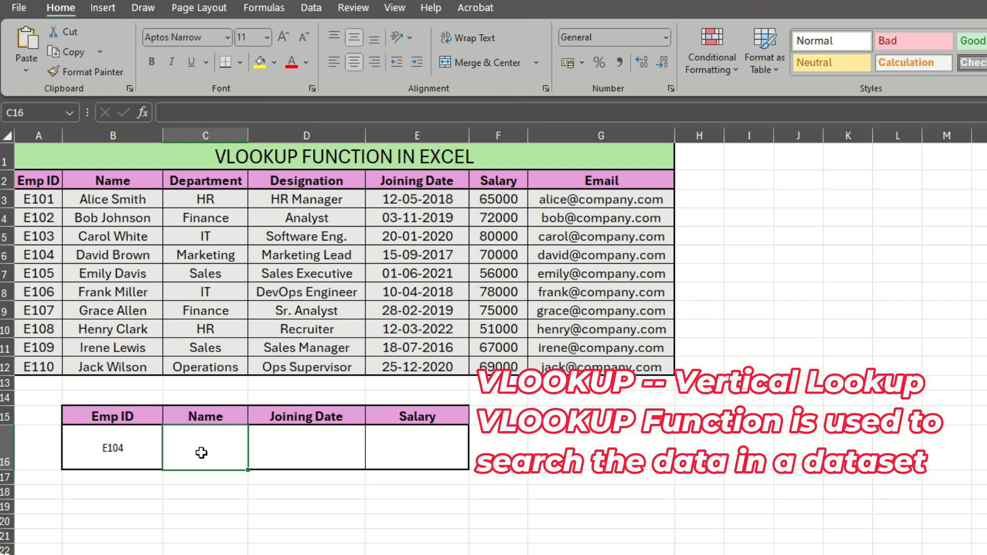
key("ctrl+Home")
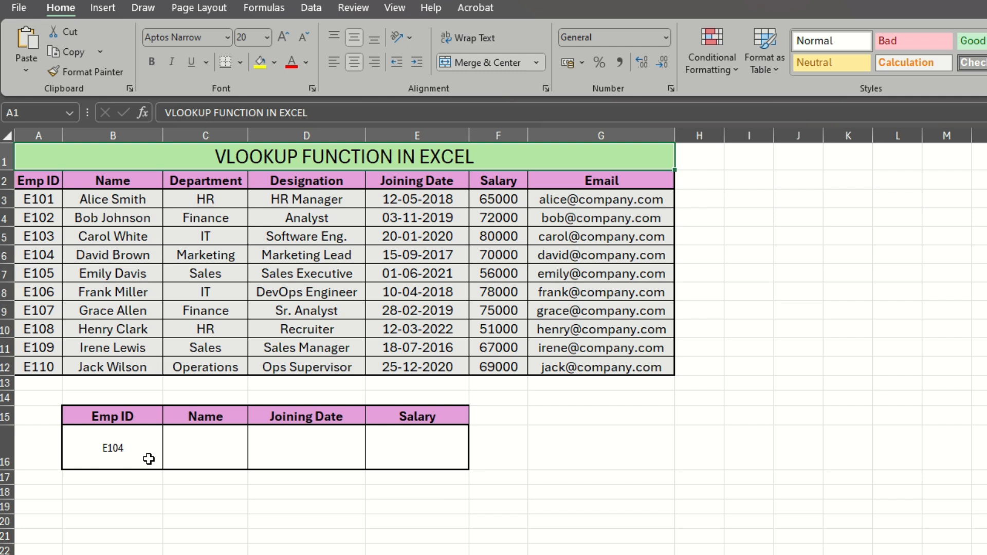
left_click(124, 452)
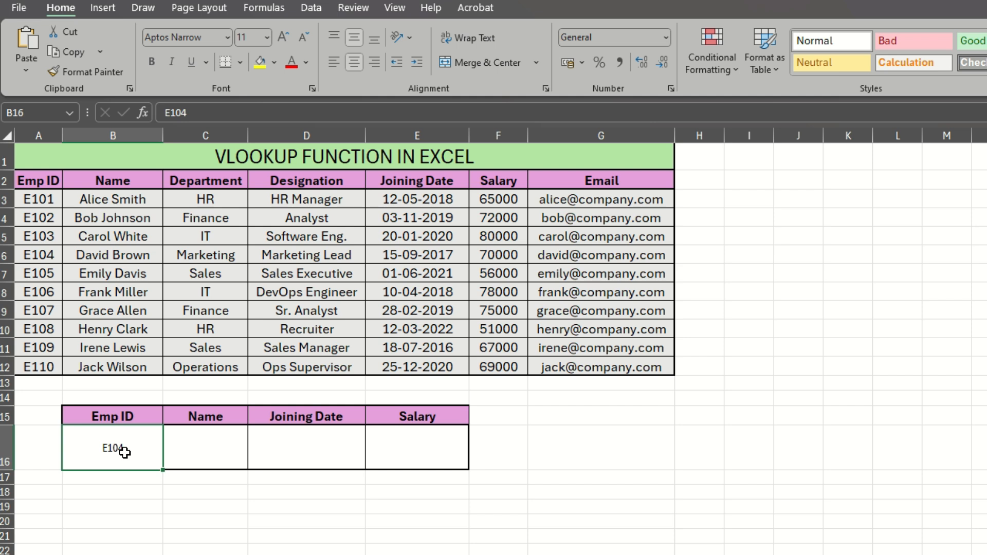
left_click(216, 446)
left_click(312, 450)
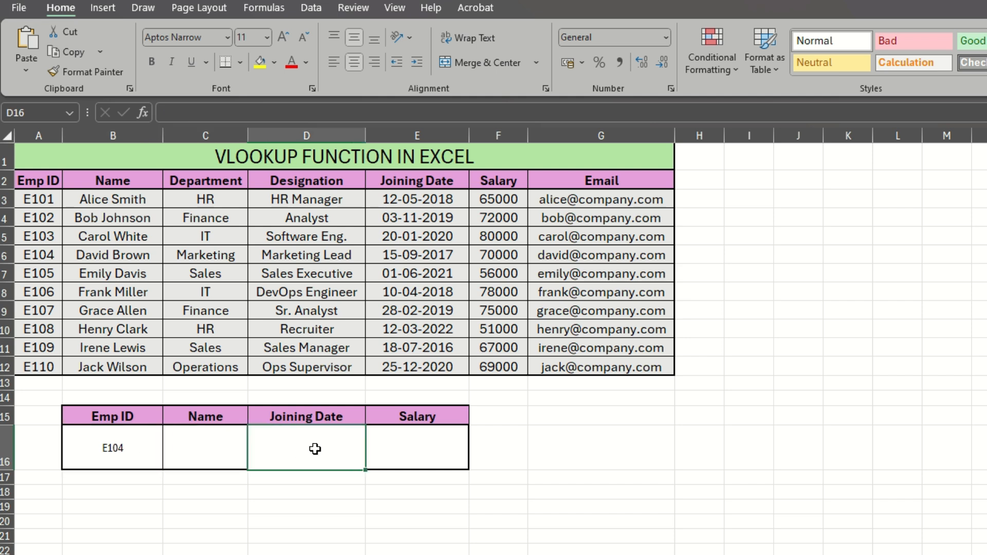
left_click(415, 445)
left_click(201, 452)
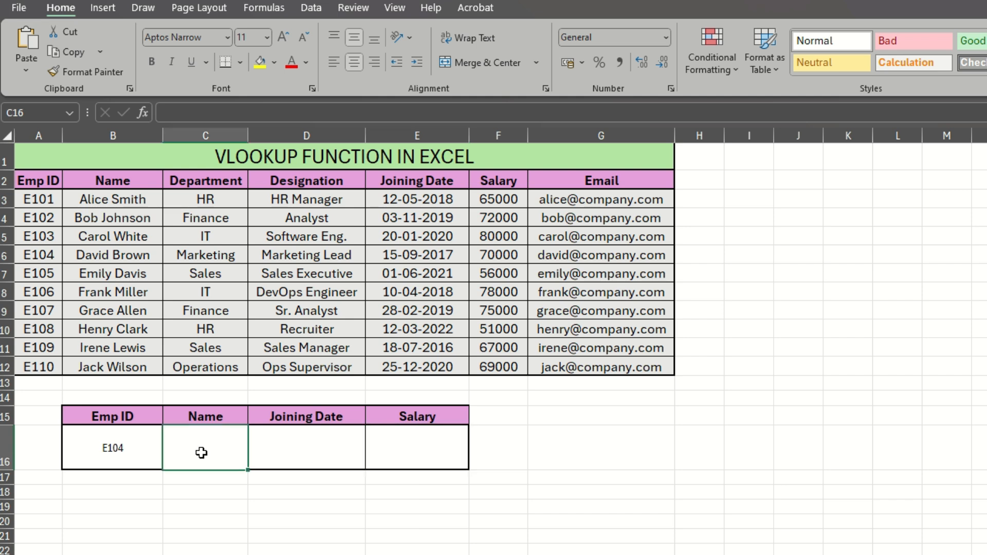
left_click(111, 443)
left_click(201, 445)
- In the Name cell C16, enter =VLOOKUP(B16,$A$3:$G$12,2,0) to return the employee's name for Emp ID E104
double_click(201, 444)
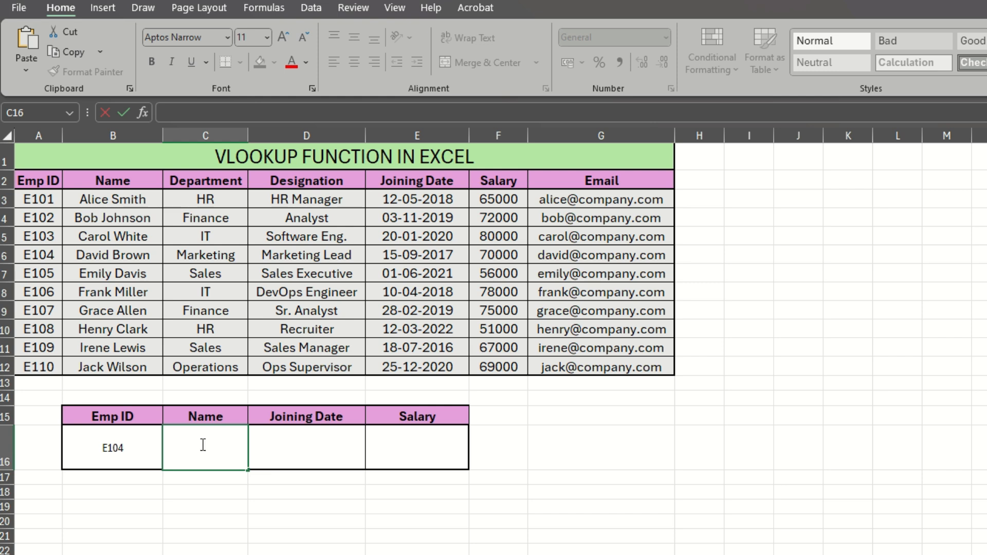
type("=vlo")
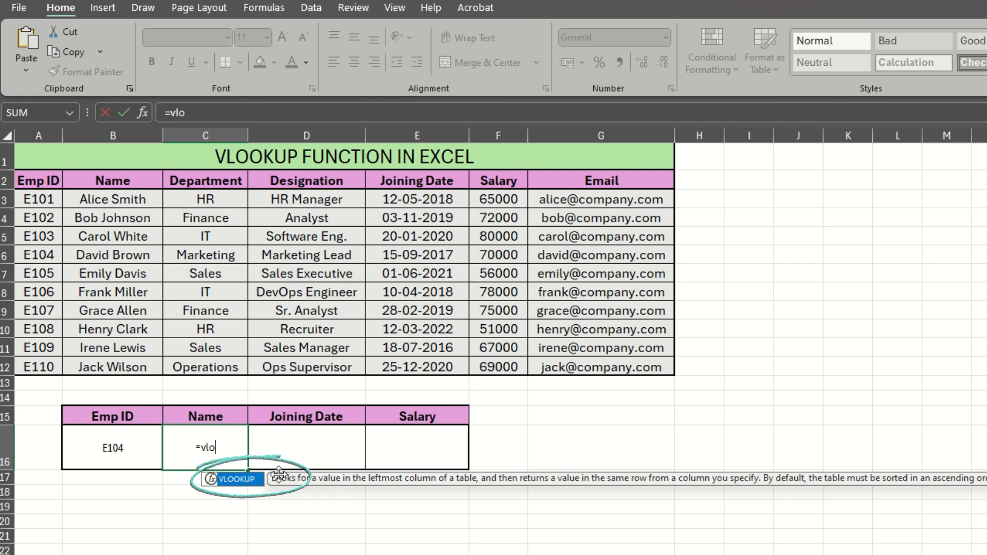
key("Tab")
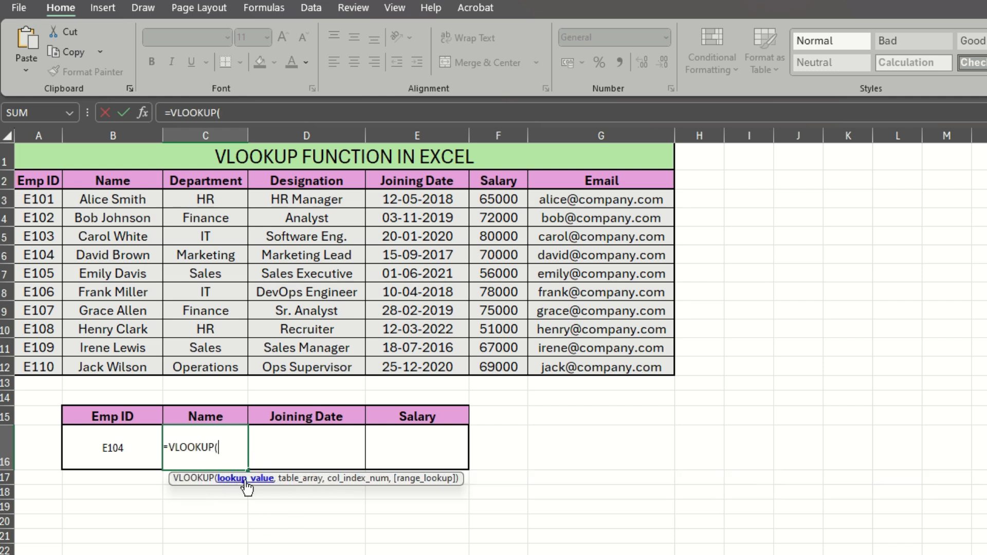
left_click(93, 458)
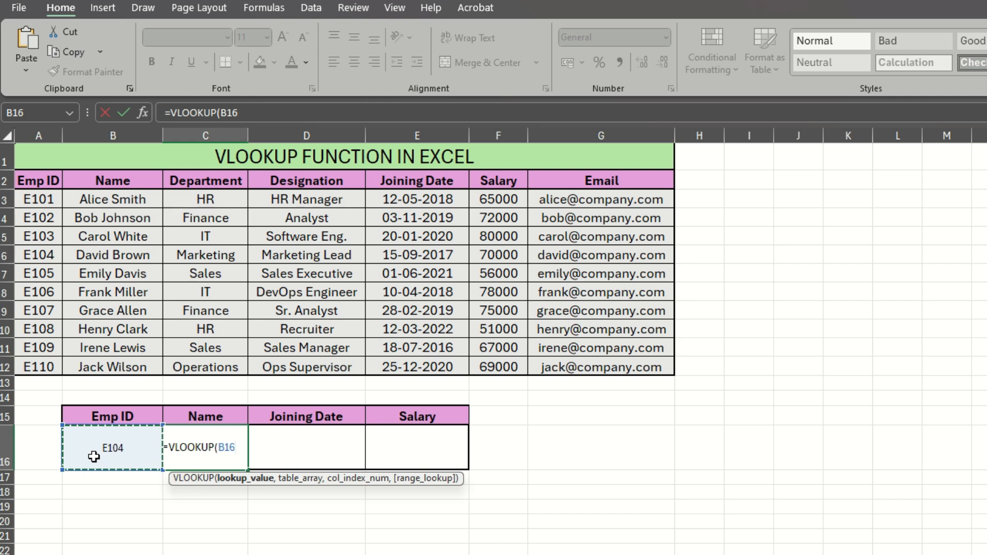
type(",")
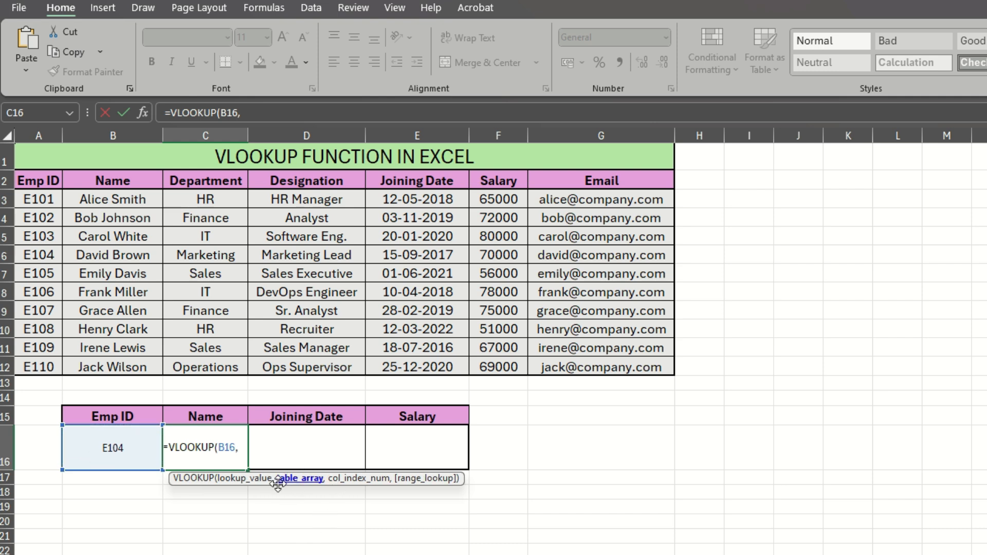
left_click_drag(41, 200, 597, 360)
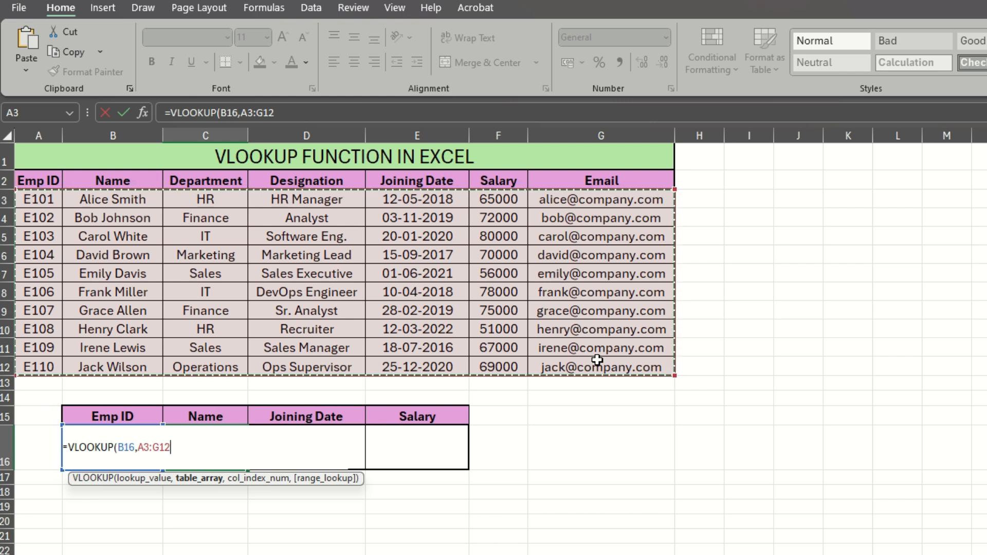
key("F4")
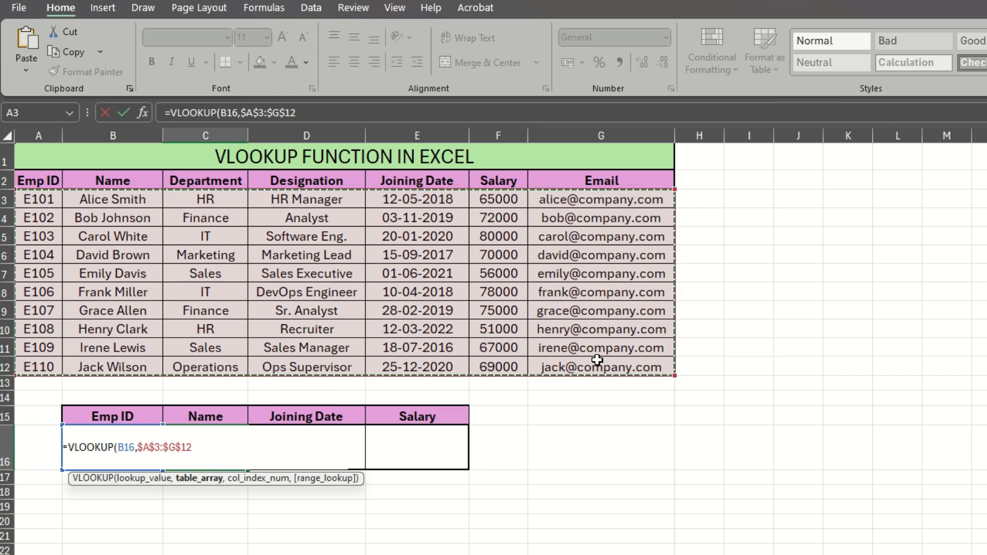
type(",")
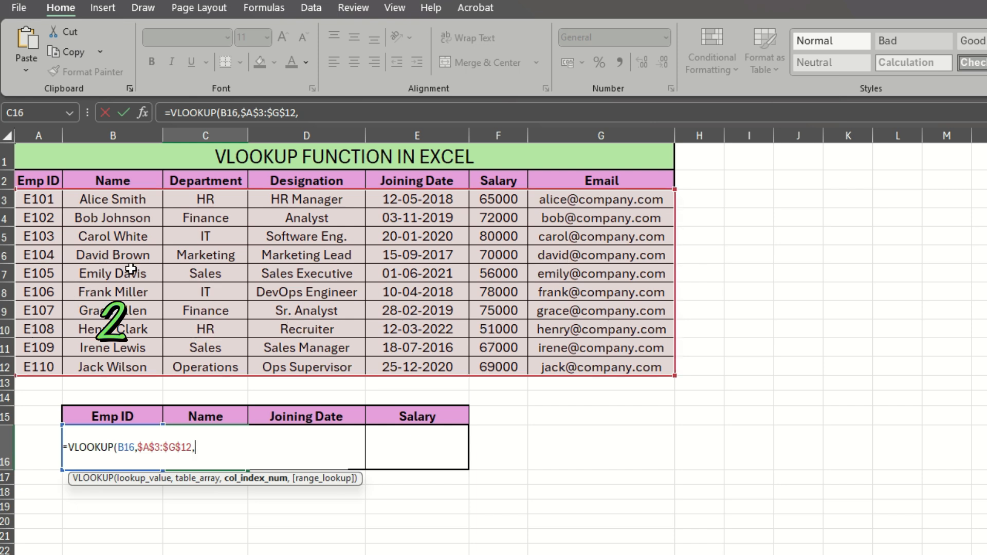
type("2")
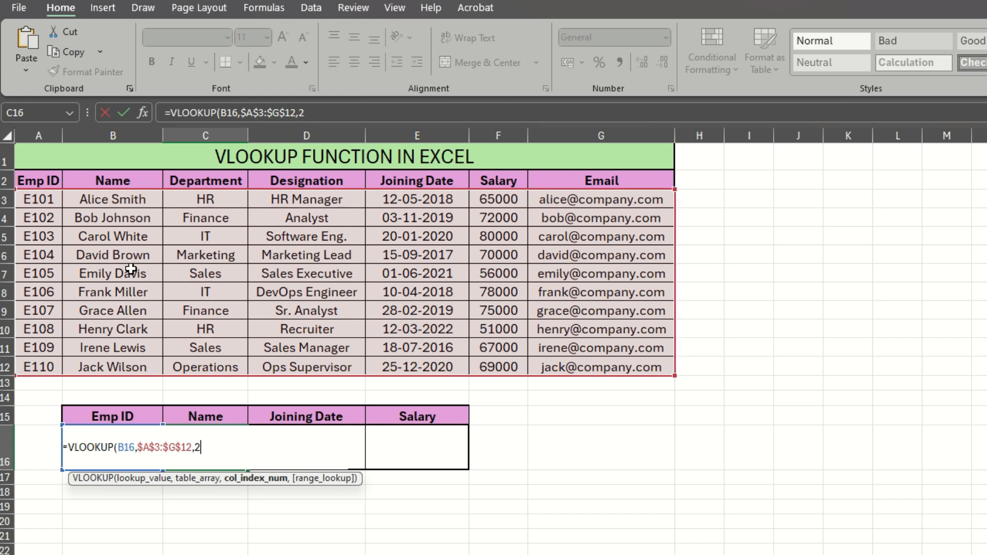
type(",")
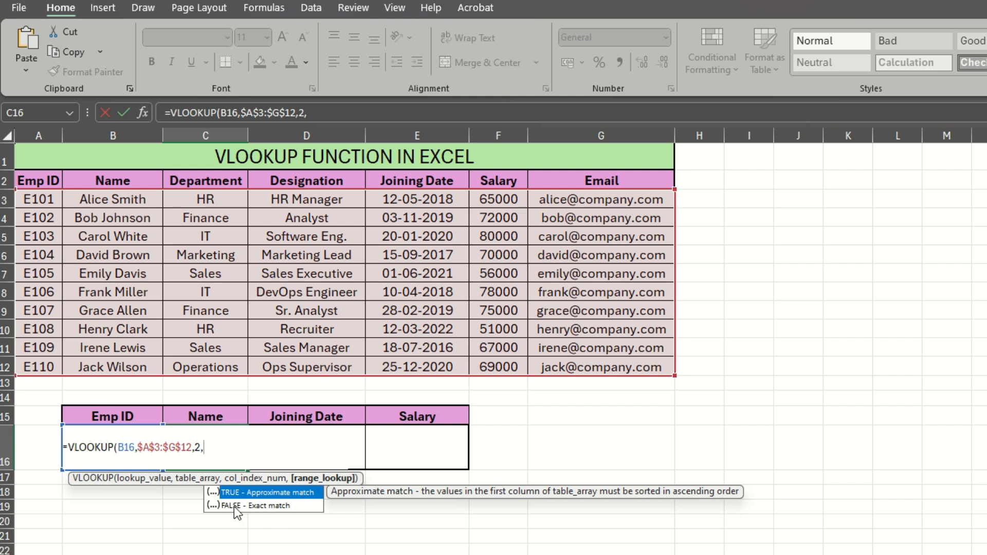
type("0)")
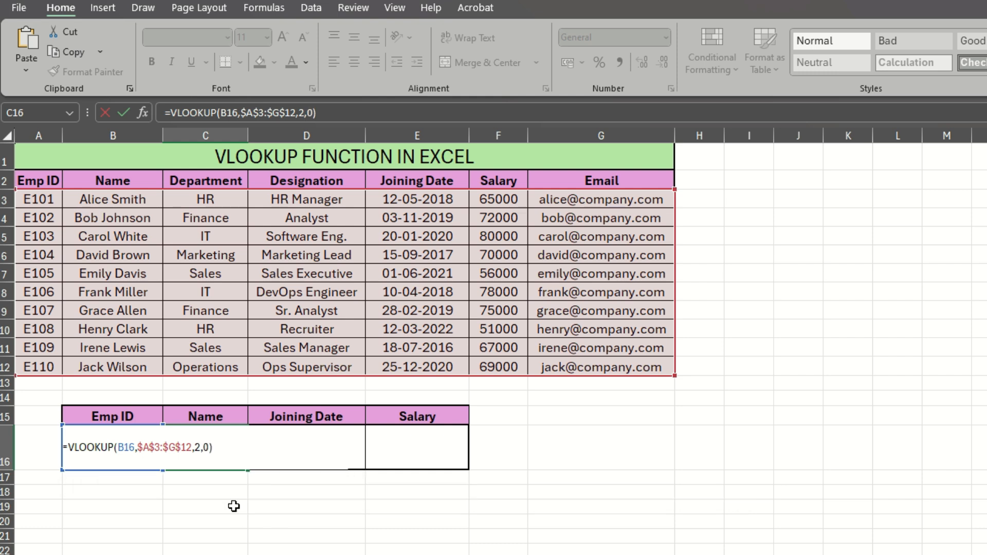
key("Return")
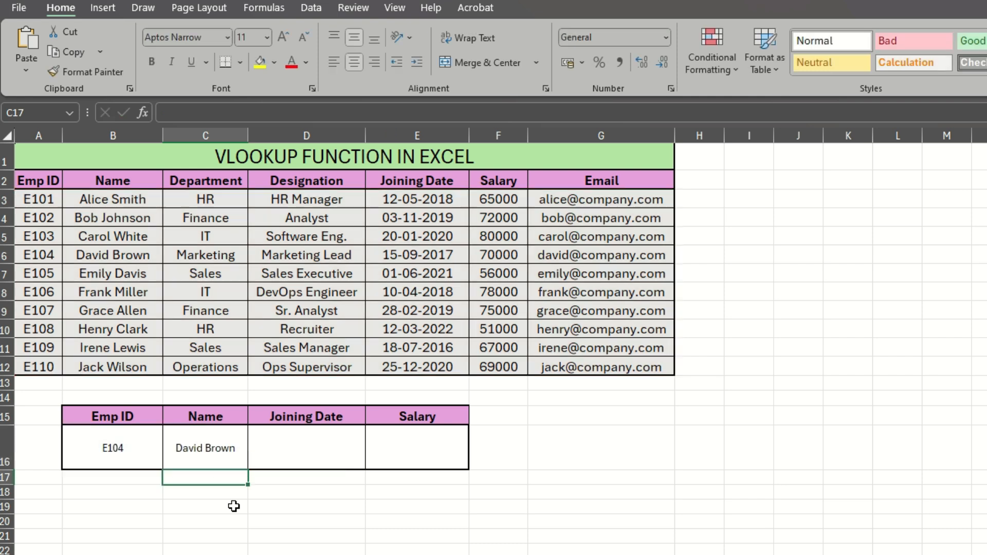
- Compare the Emp ID E104 and returned name with the matching row in the employee table
left_click(125, 450)
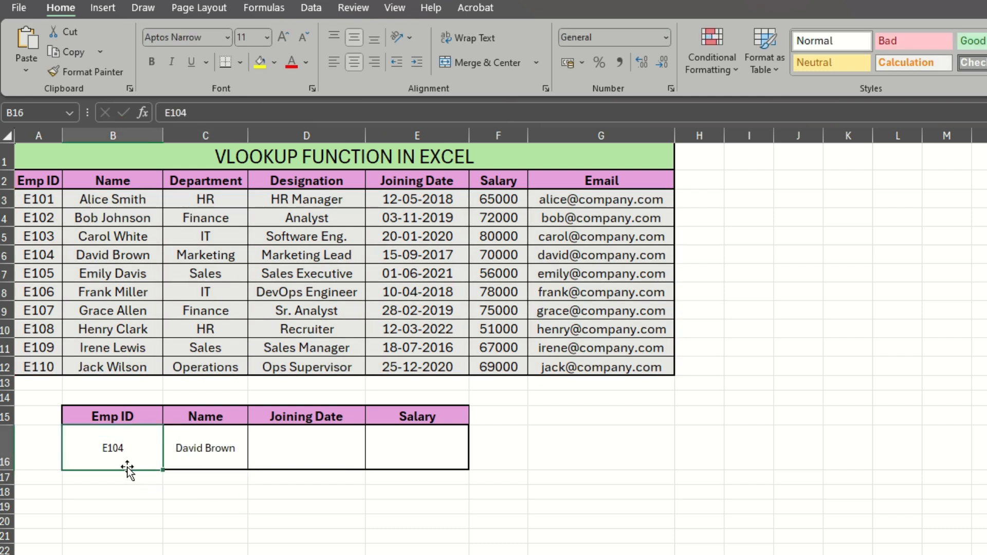
left_click_drag(40, 256, 126, 257)
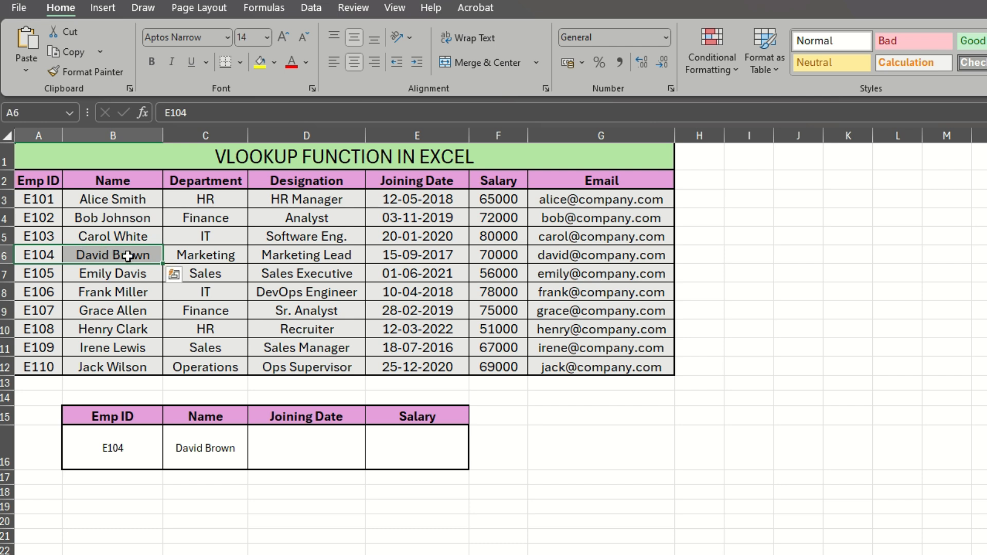
left_click(128, 255)
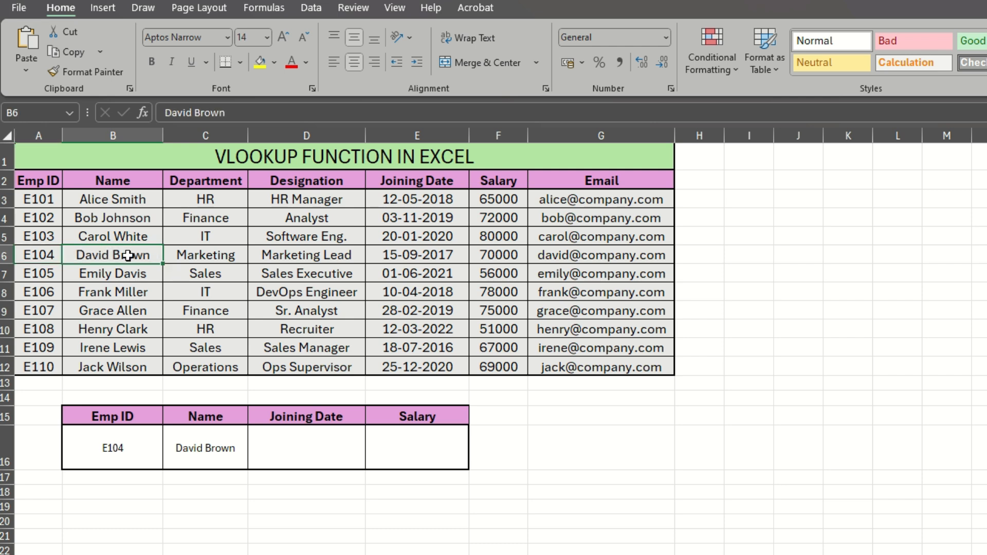
- In the Joining Date cell D16, enter =VLOOKUP(B16,$A$3:$G$12,5,0) to return the joining date
left_click(287, 451)
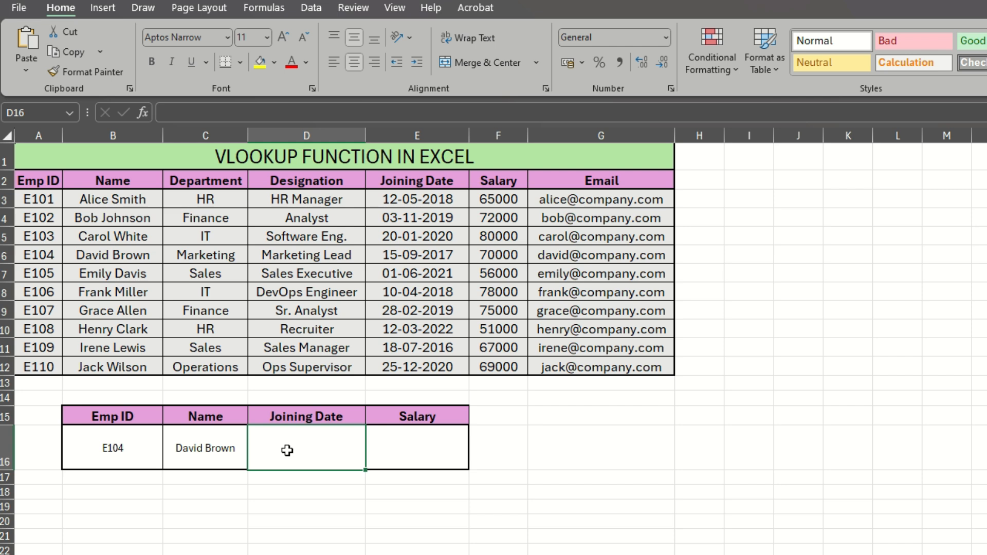
type("=vlo")
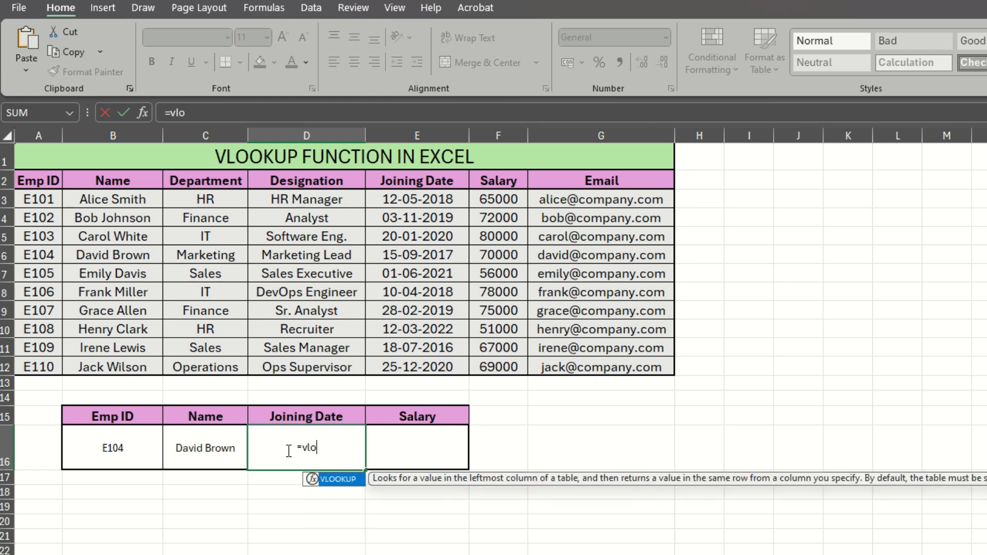
key("Tab")
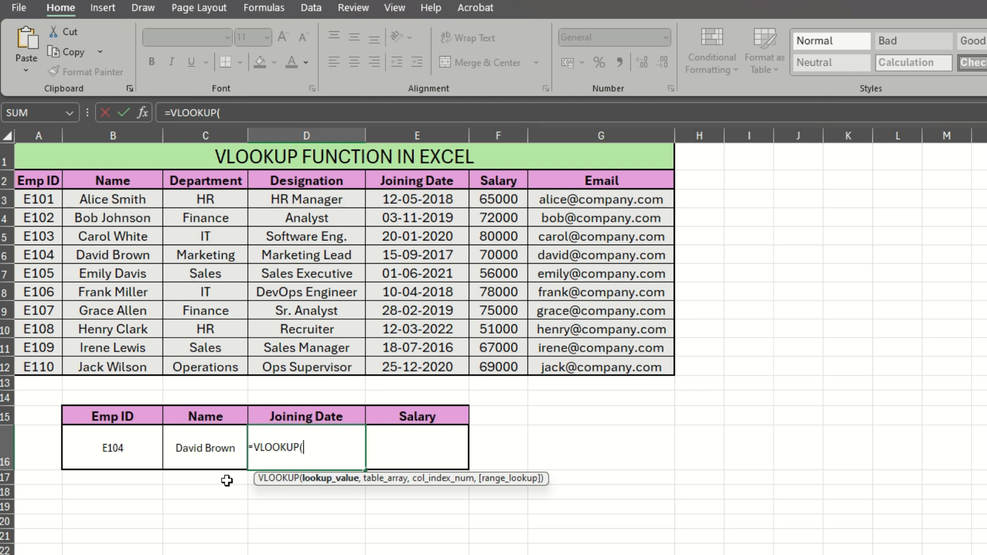
left_click(89, 444)
type(",")
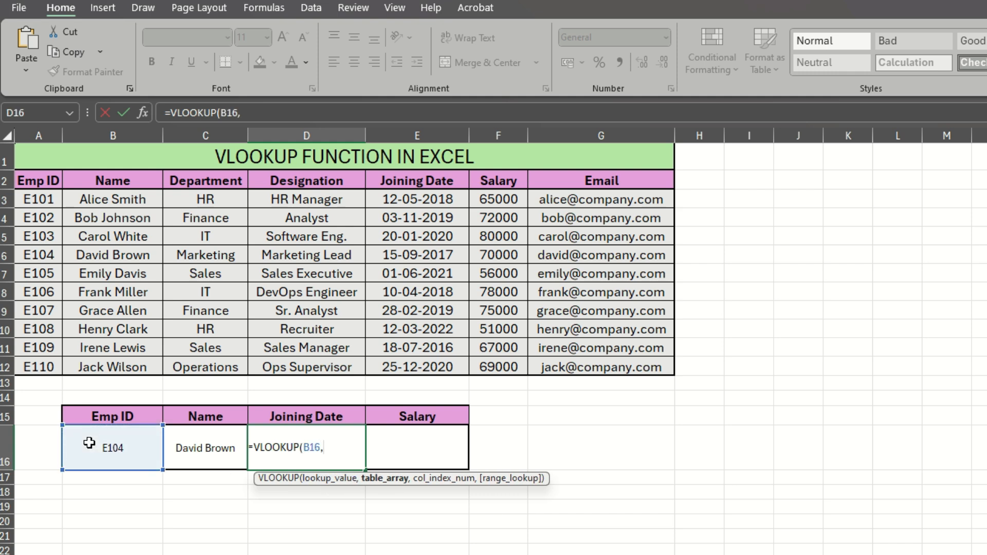
left_click_drag(38, 198, 605, 365)
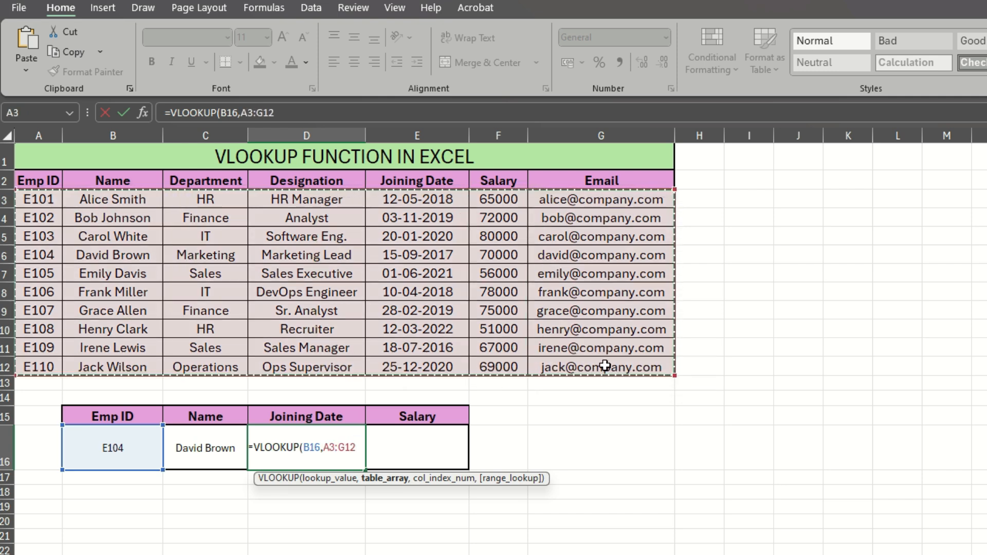
key("F4")
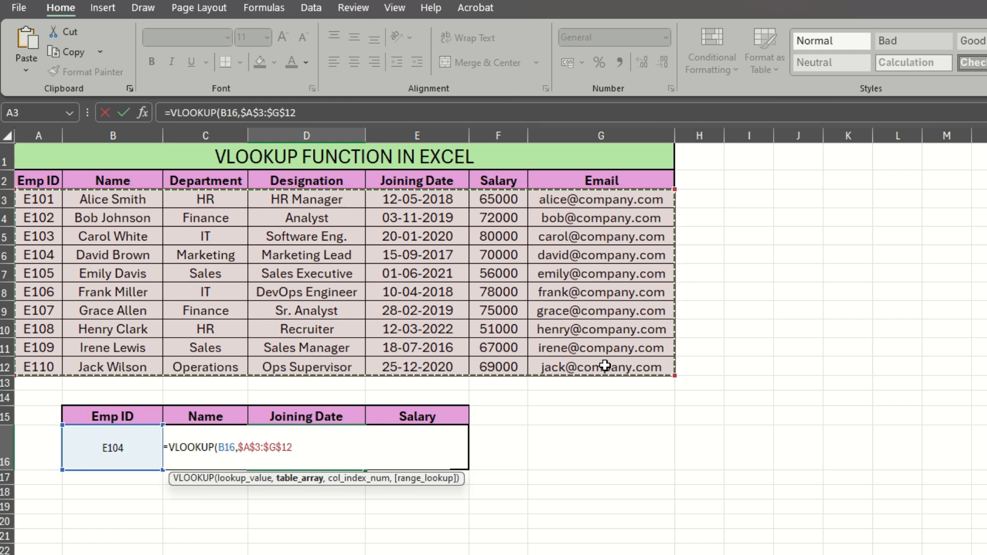
type(",5")
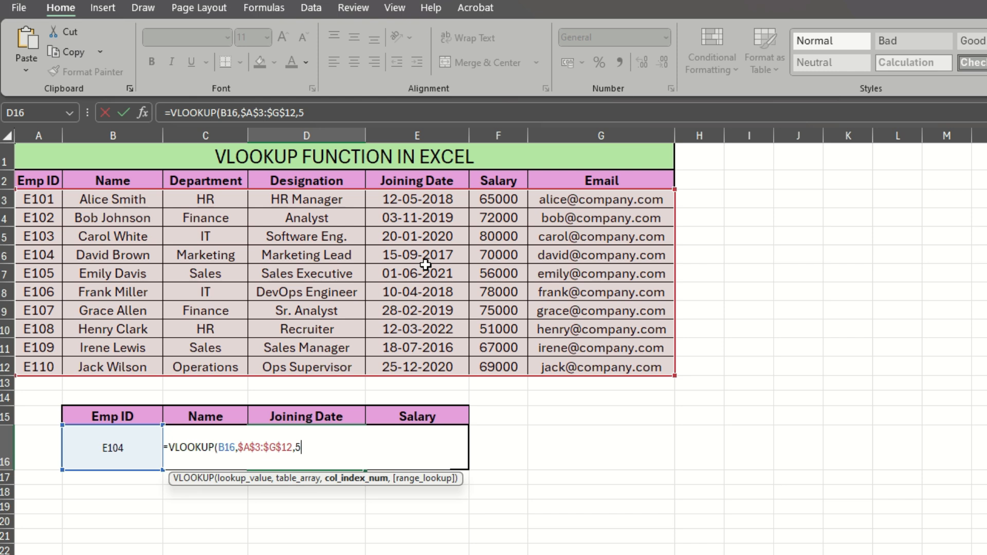
type(",")
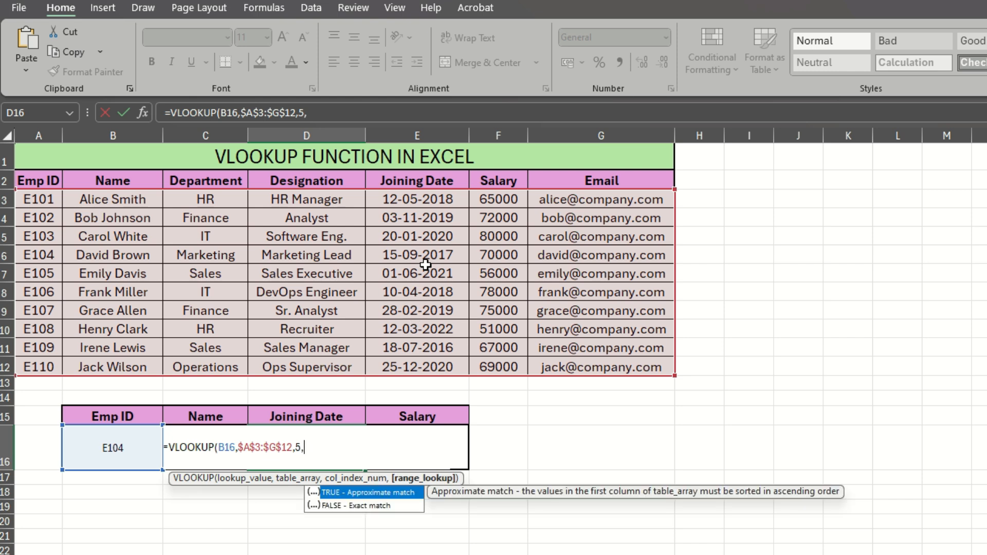
type("0)")
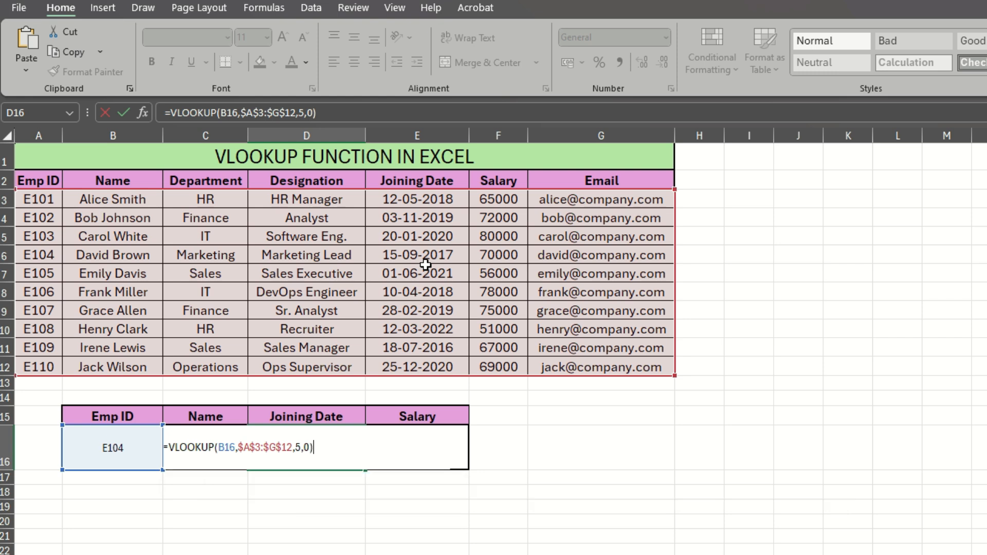
key("Return")
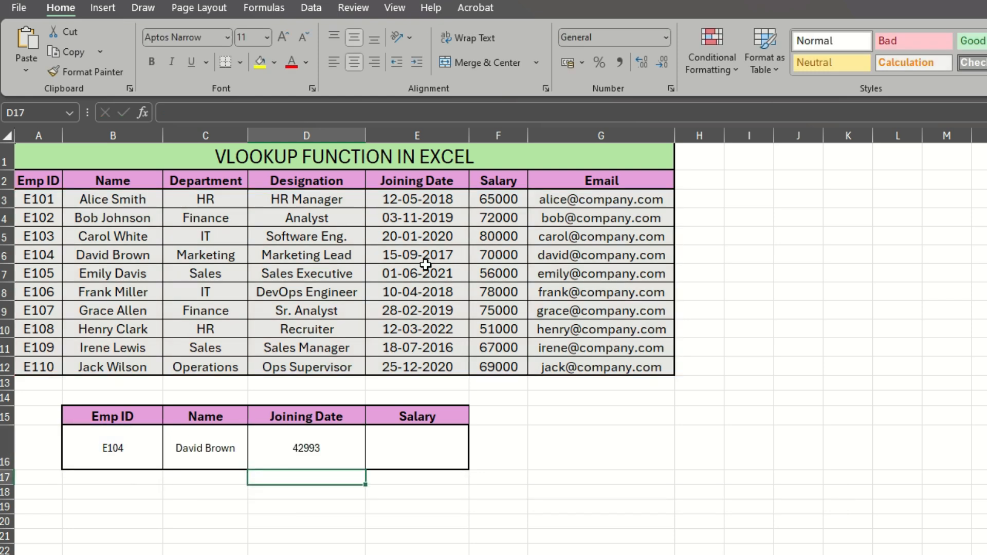
- Format the joining date result in D16 as Short Date and compare it with E104's date in the table
left_click(307, 456)
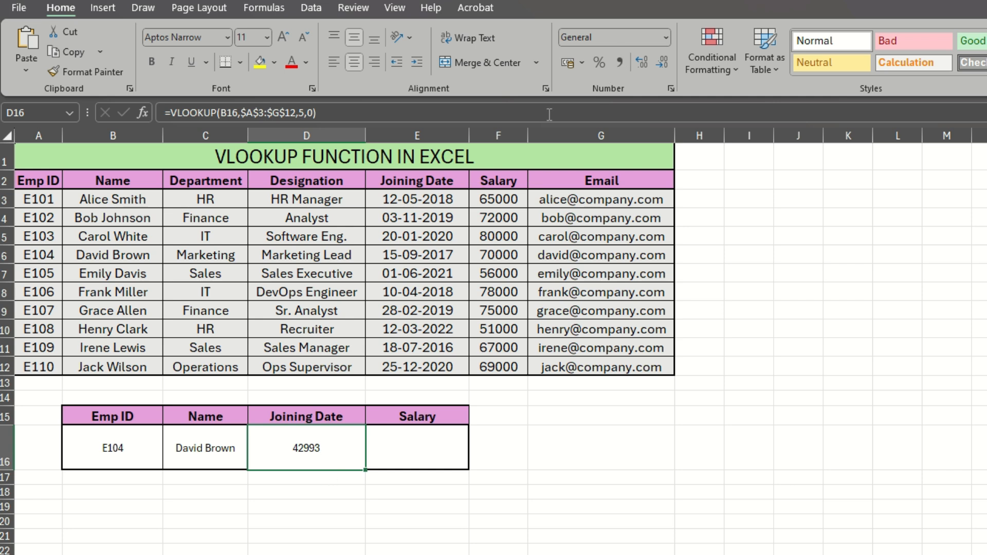
left_click(666, 37)
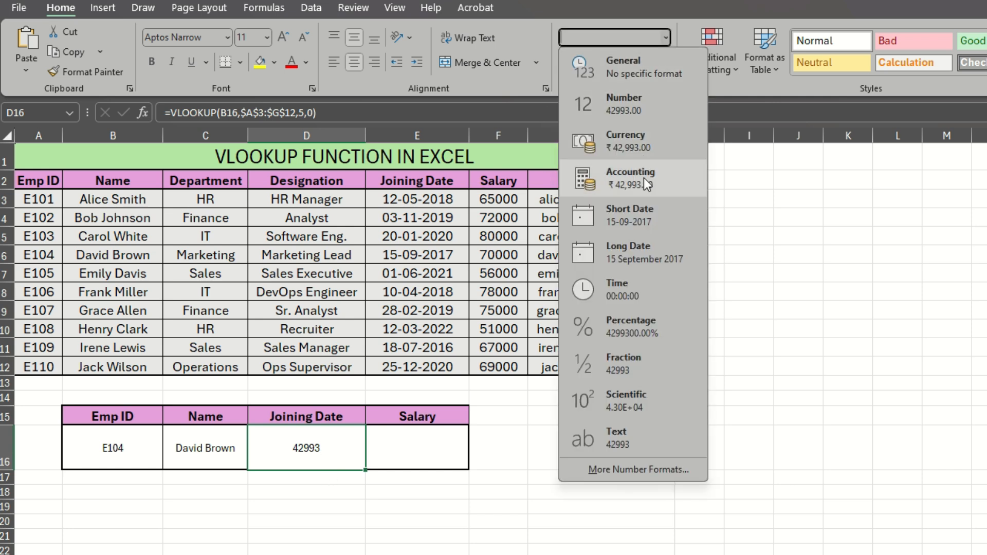
left_click(640, 217)
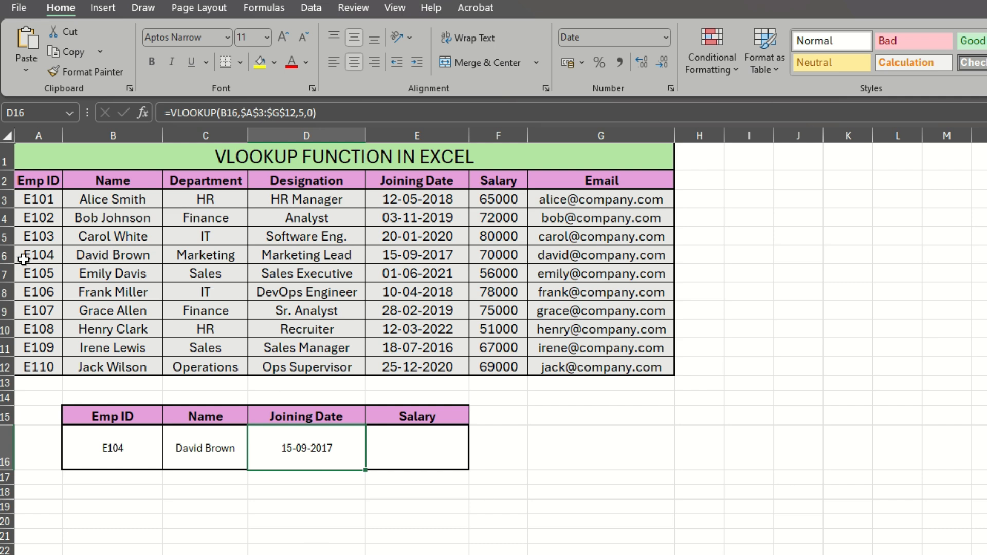
left_click(7, 255)
left_click(436, 256)
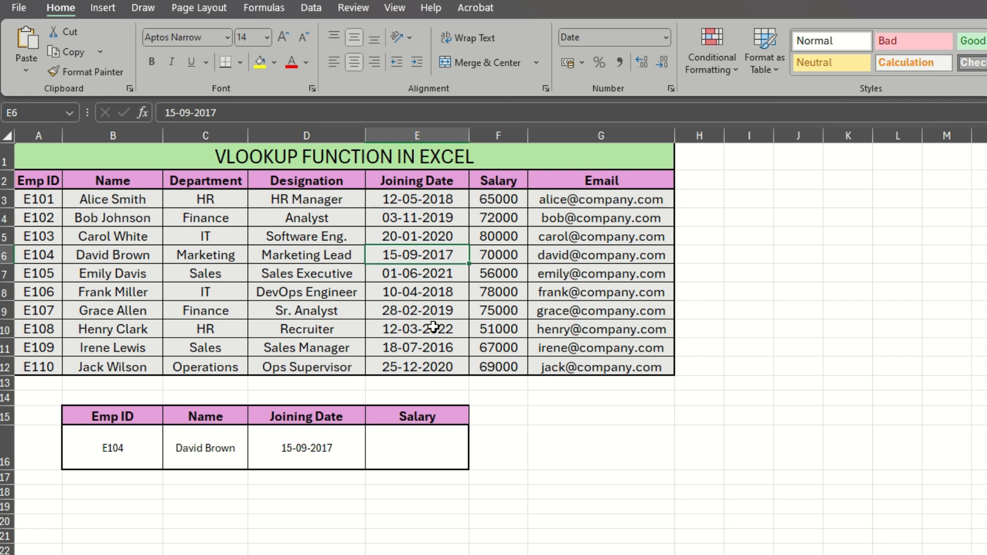
- In the Salary cell E16, enter =VLOOKUP(B16,$A$3:$G$12,6,0) to return E104's salary
left_click(416, 452)
type("=v")
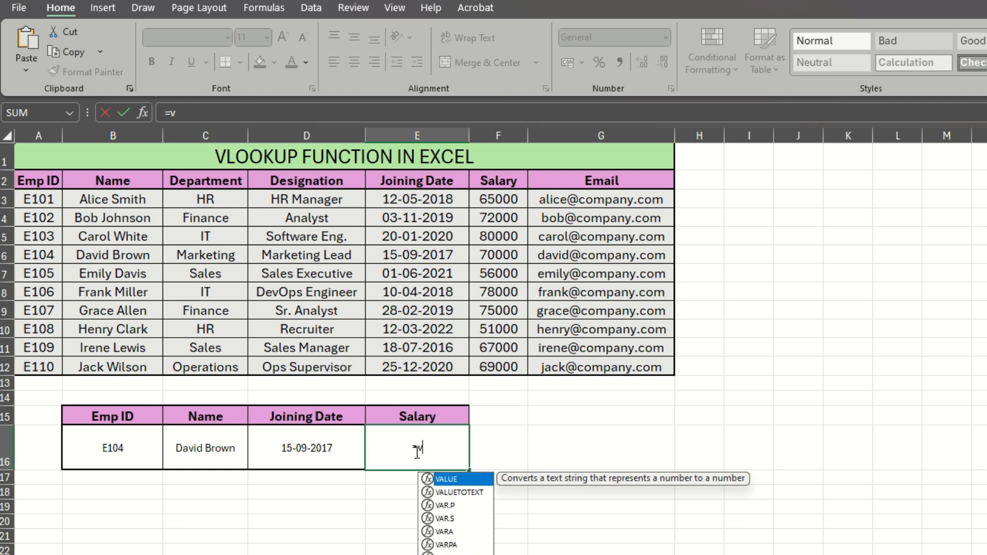
type("lo")
key("Tab")
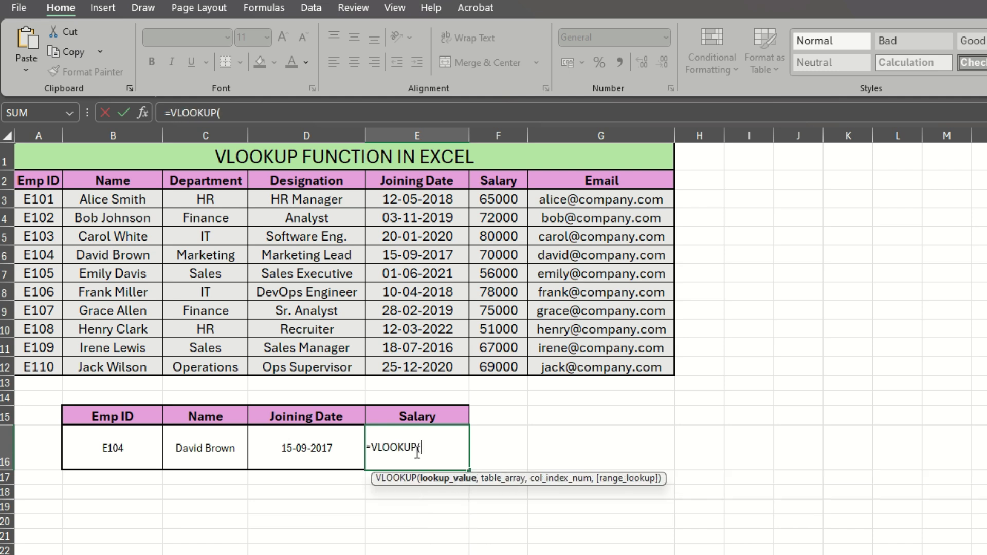
left_click(88, 456)
type(",")
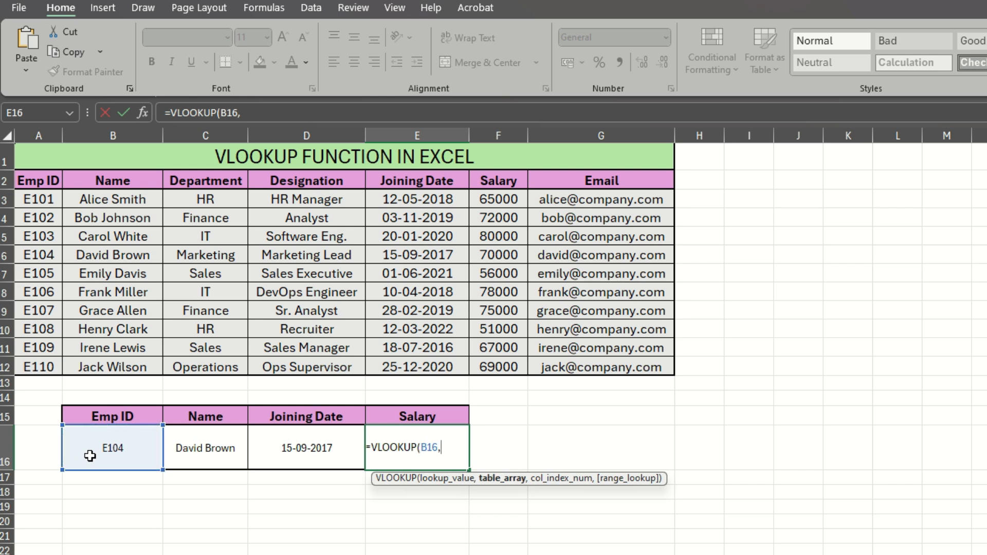
left_click_drag(37, 200, 623, 358)
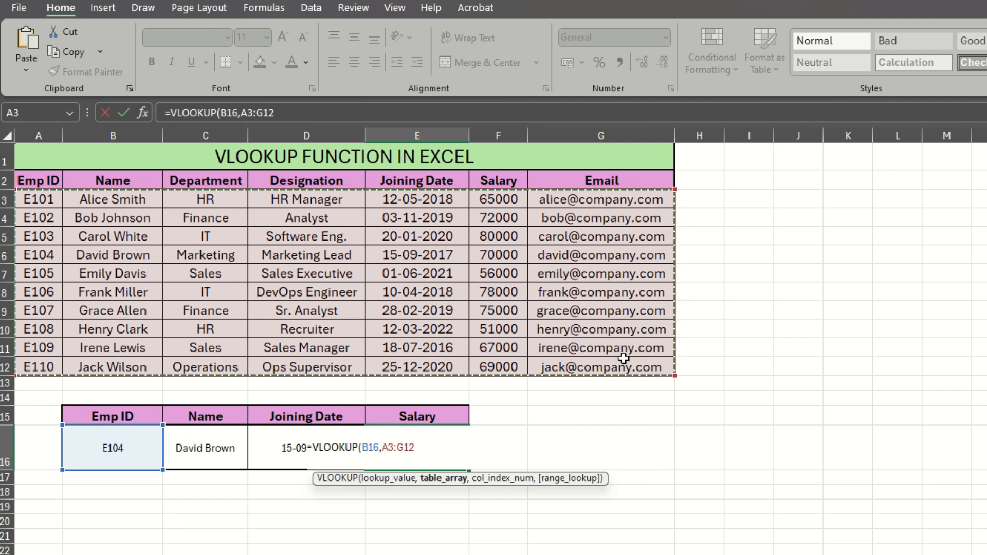
key("F4")
type(",")
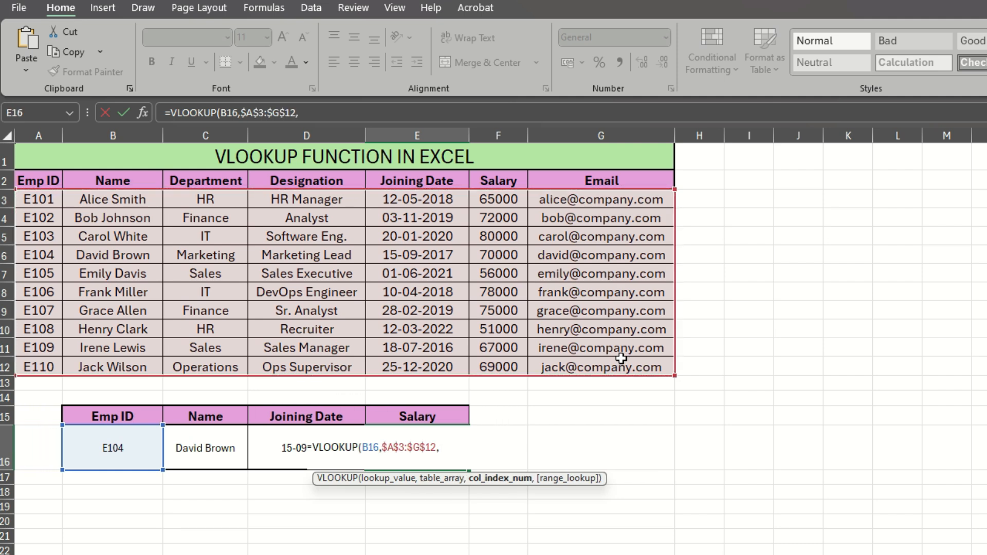
left_click(77, 255)
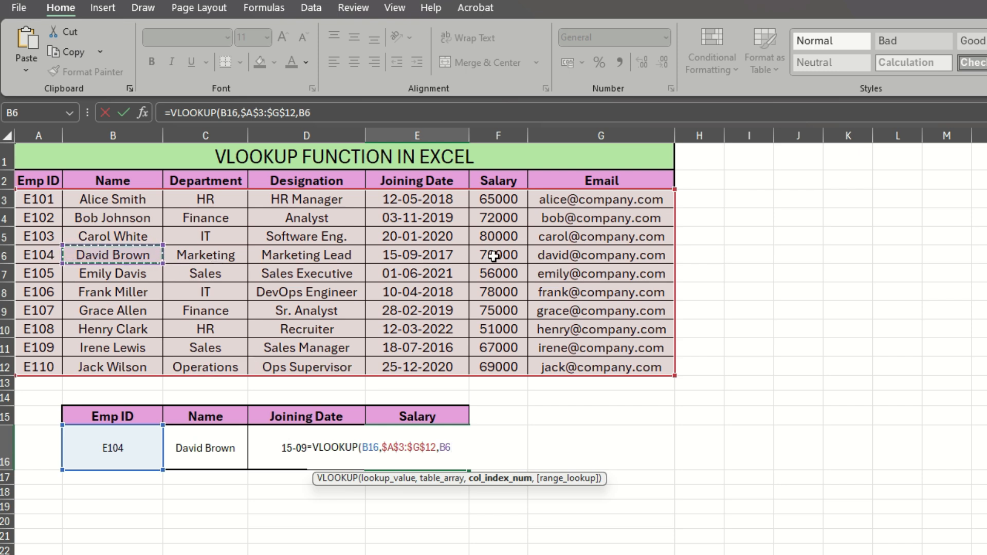
key("BackSpace")
key("BackSpace")
type("6")
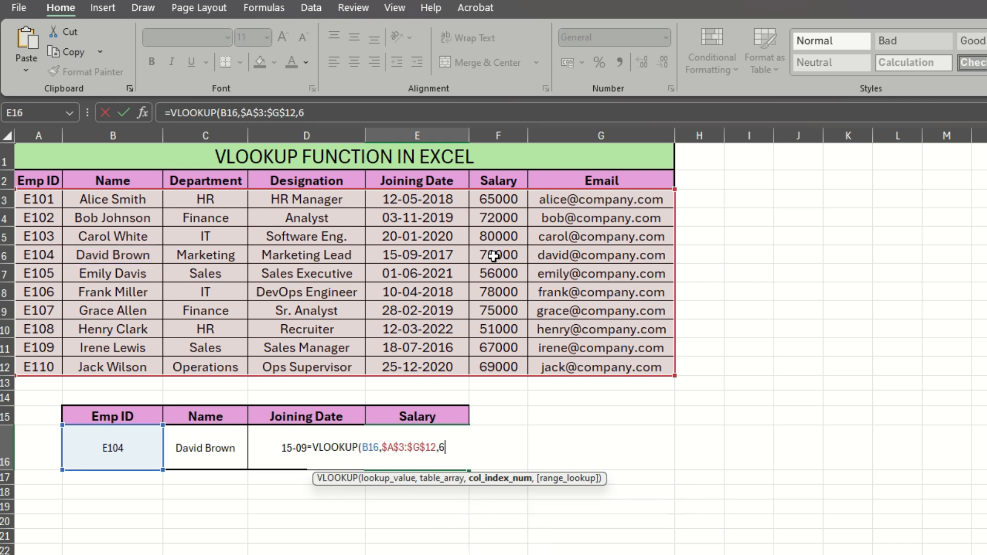
type(",0)")
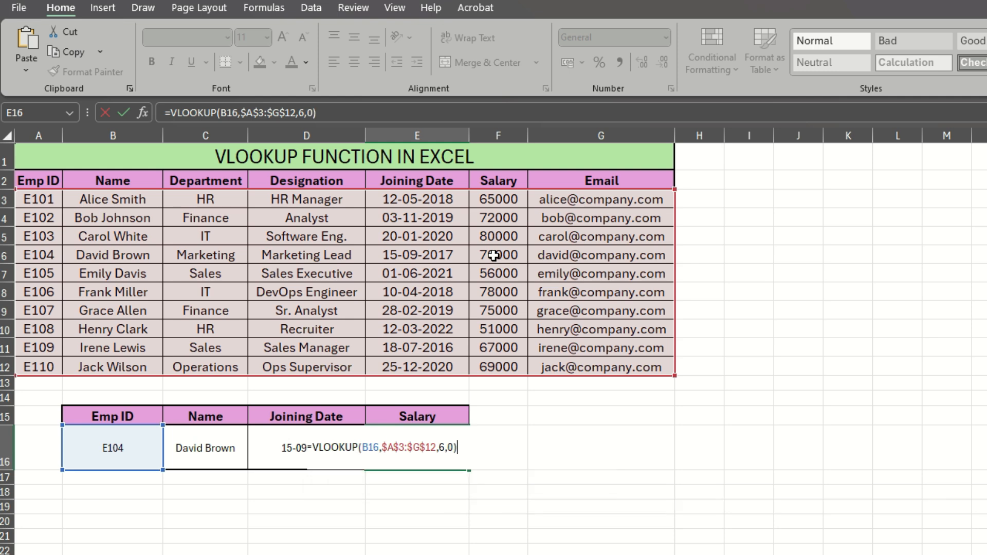
key("Return")
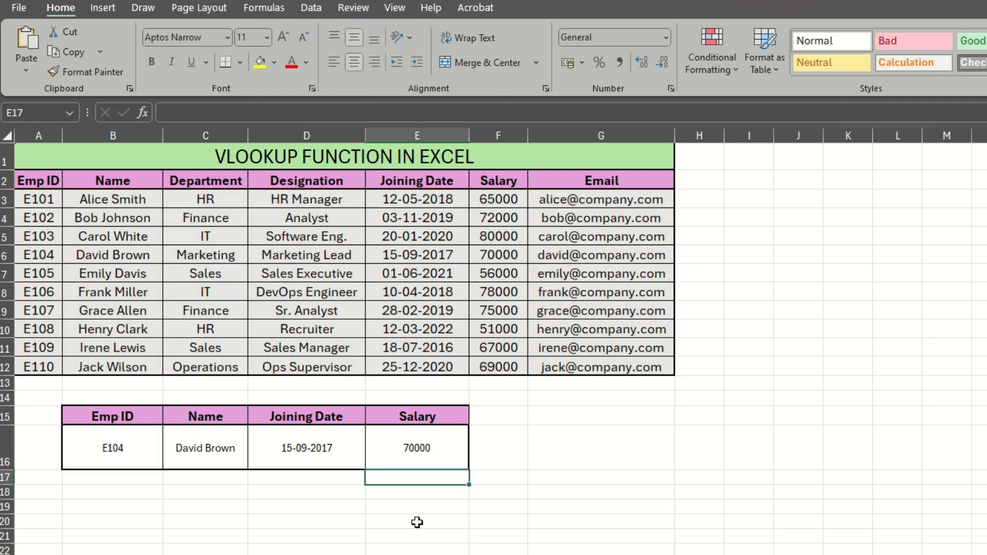
- Compare the returned salary in E16 with E104's row in the employee table
left_click(406, 456)
left_click(6, 255)
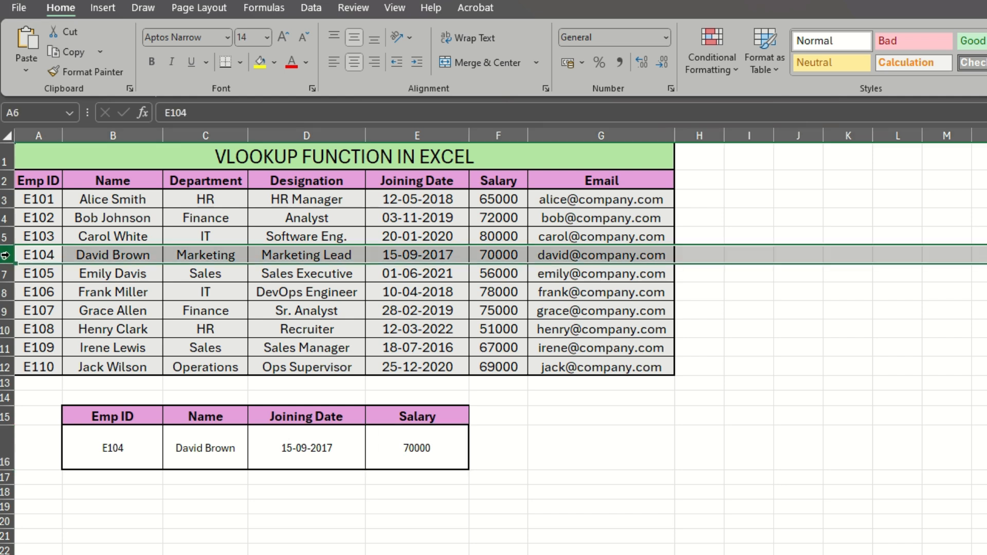
left_click(452, 476)
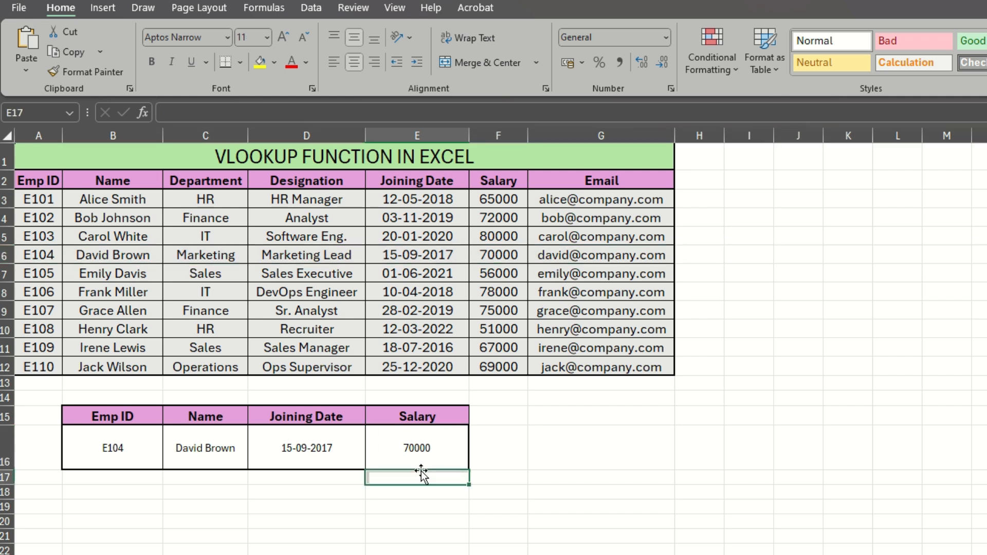
left_click(421, 445)
left_click(430, 551)
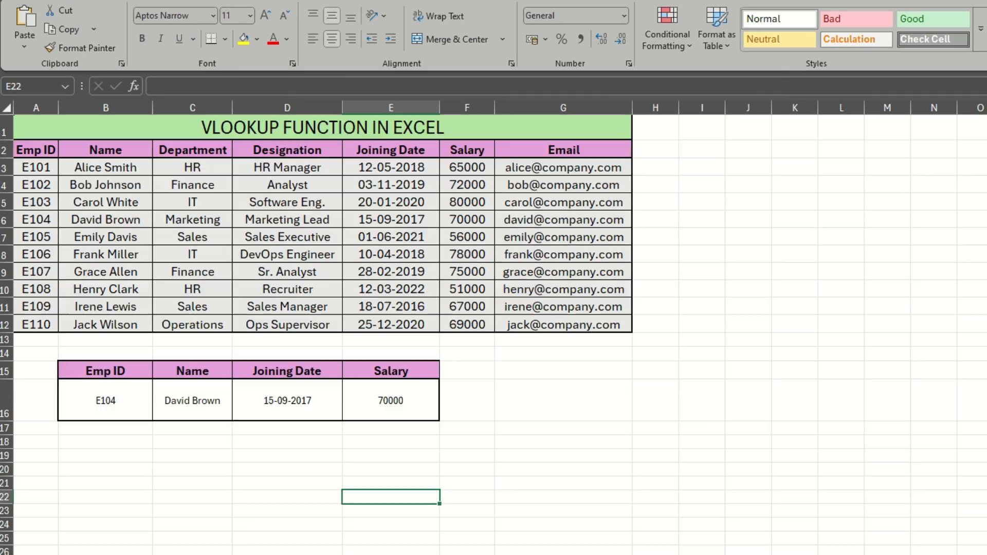
- Switch to the second sheet and enter Emp ID E103 in cell B5 of its lookup table
left_click(124, 531)
left_click(205, 359)
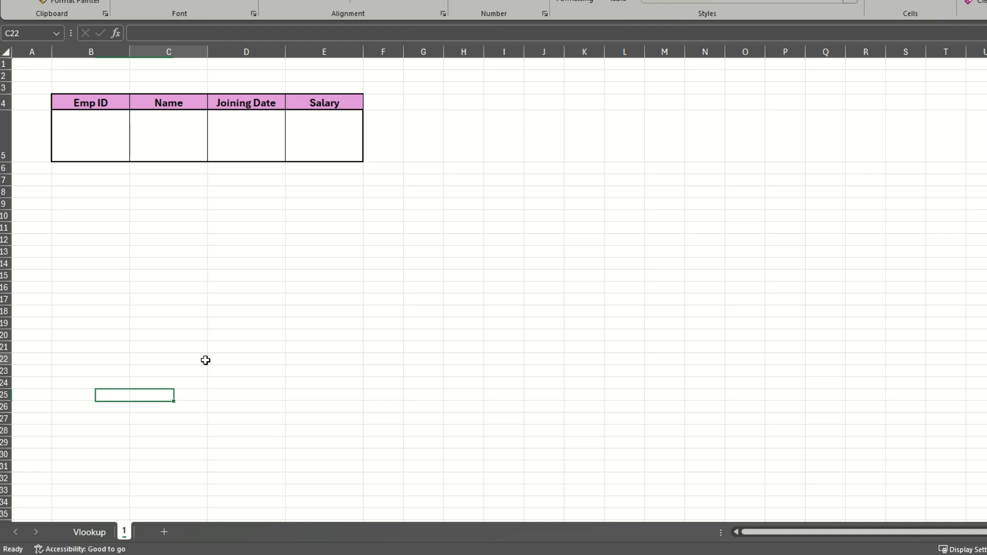
left_click(79, 146)
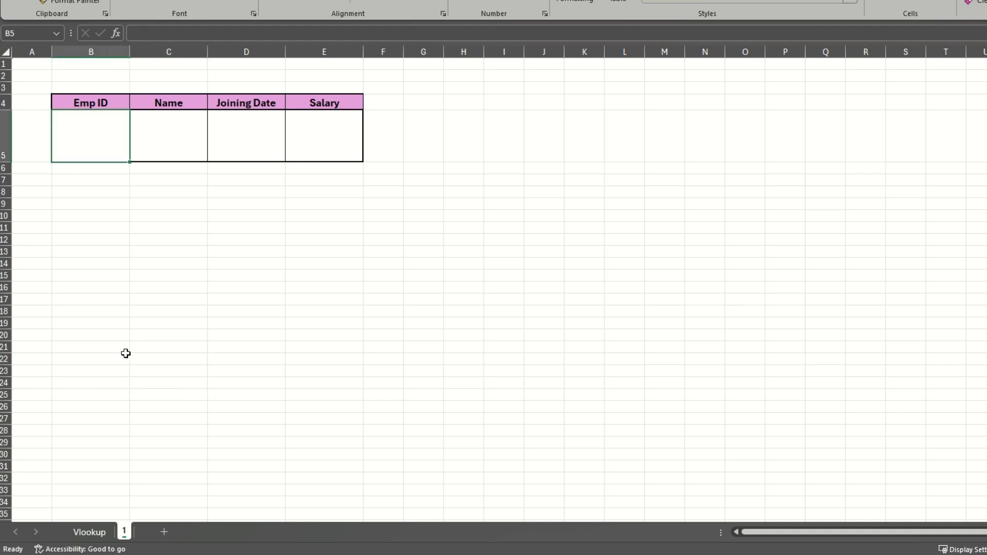
left_click(79, 535)
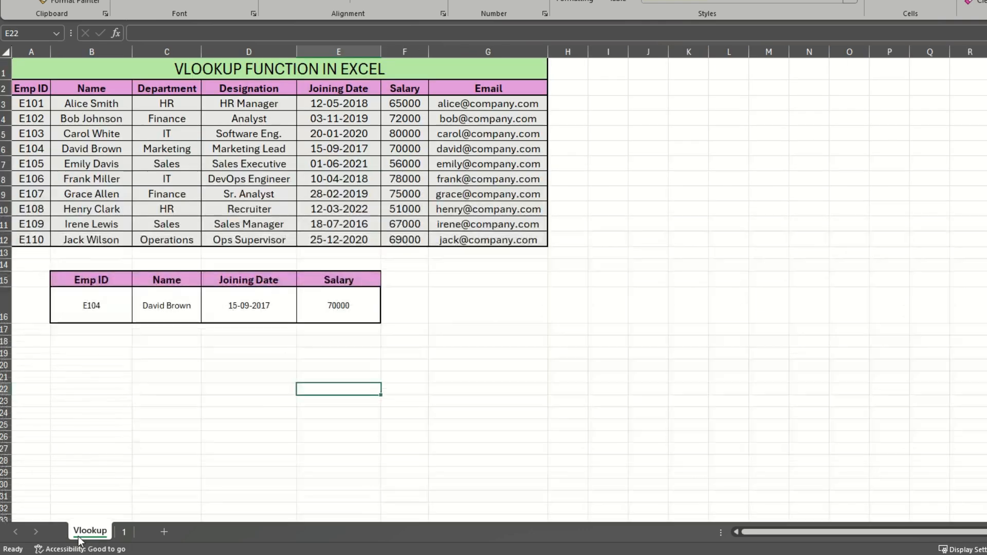
left_click(123, 533)
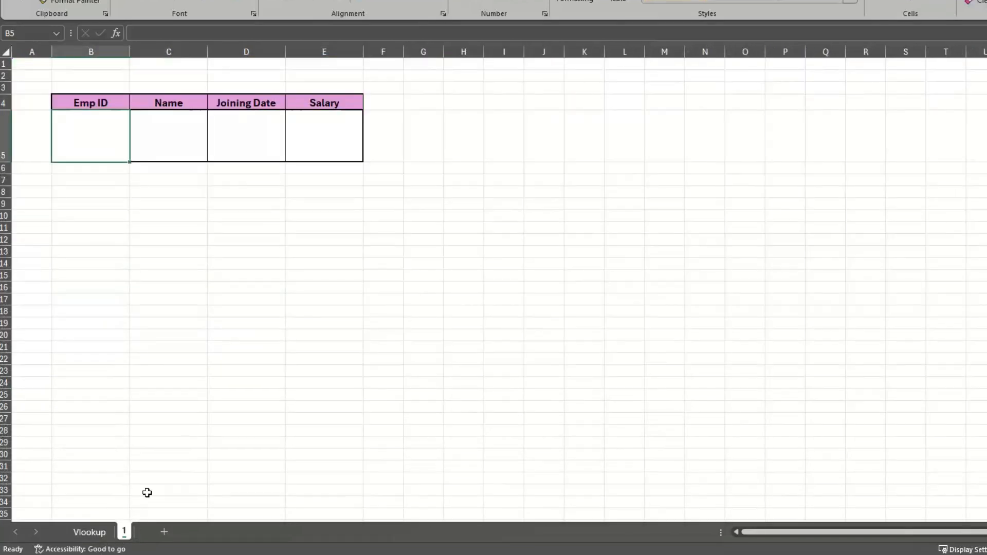
type("103")
key("BackSpace")
key("BackSpace")
key("BackSpace")
type("E10")
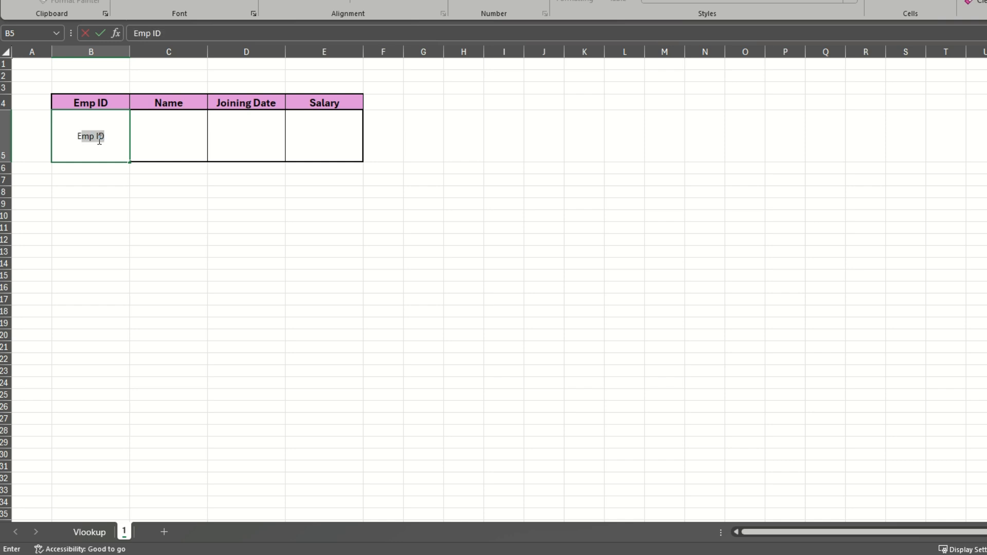
type("3")
key("Tab")
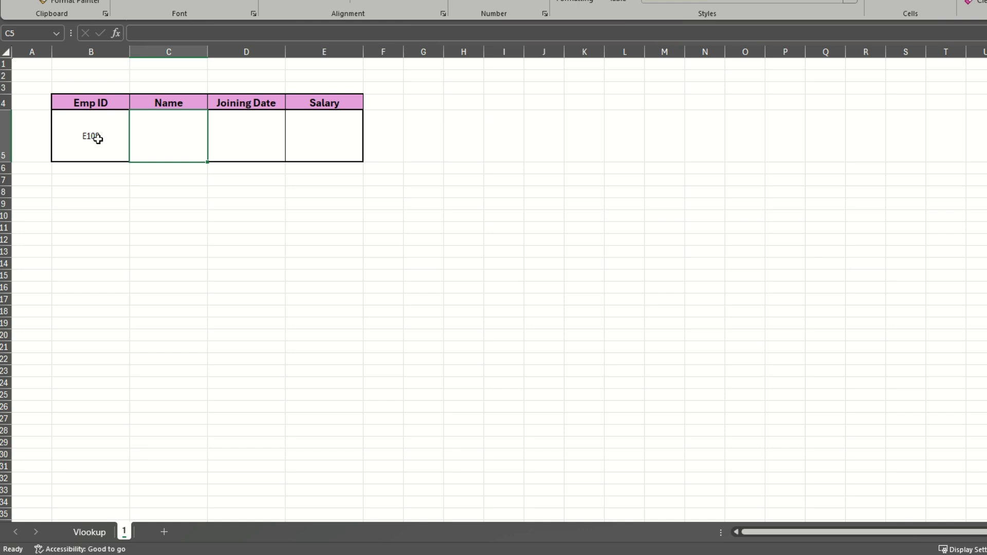
- In Name cell C5, enter =VLOOKUP(B5,Vlookup!$A$3:$G$12,2,0) referencing the employee table on the Vlookup sheet
type("=vlo")
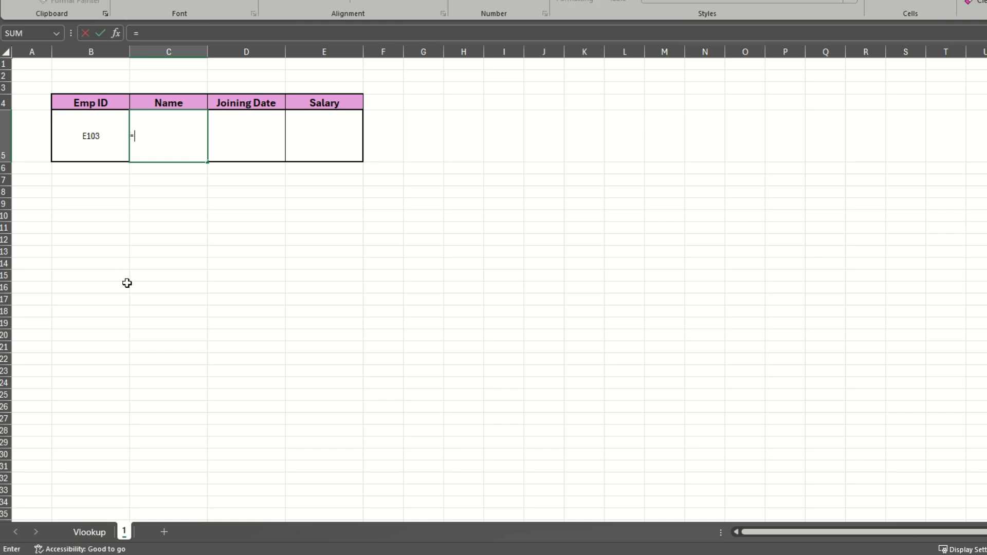
key("Tab")
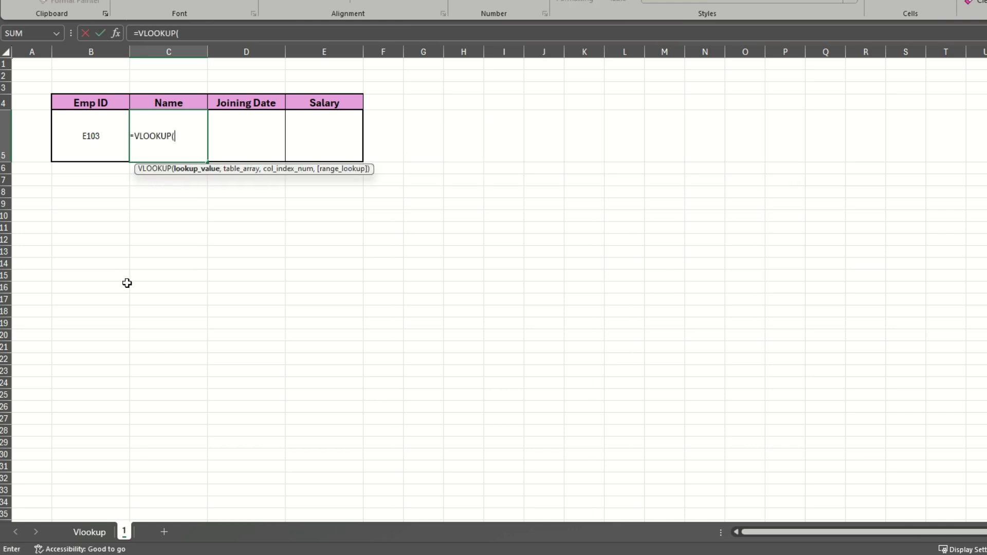
left_click(100, 136)
type(",")
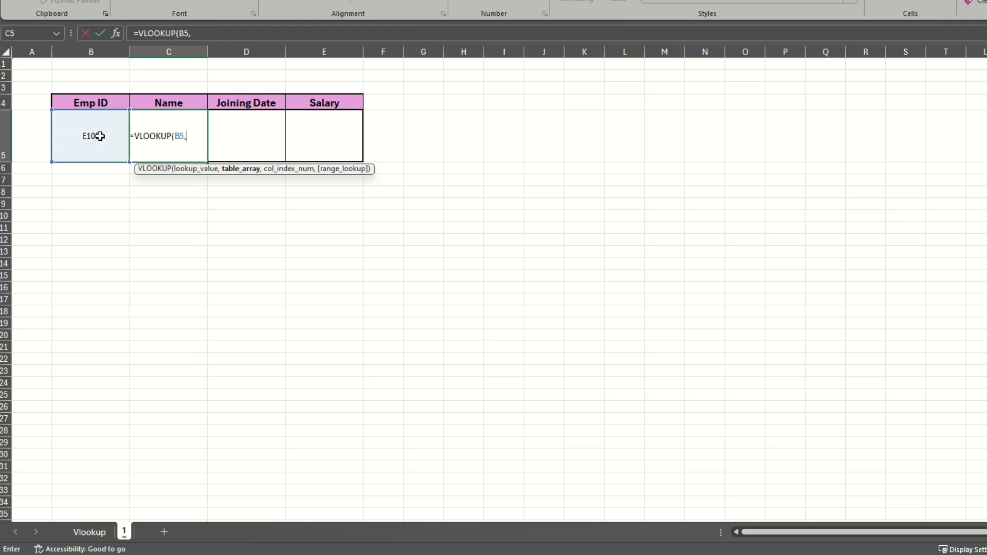
left_click(101, 532)
left_click_drag(19, 108, 474, 239)
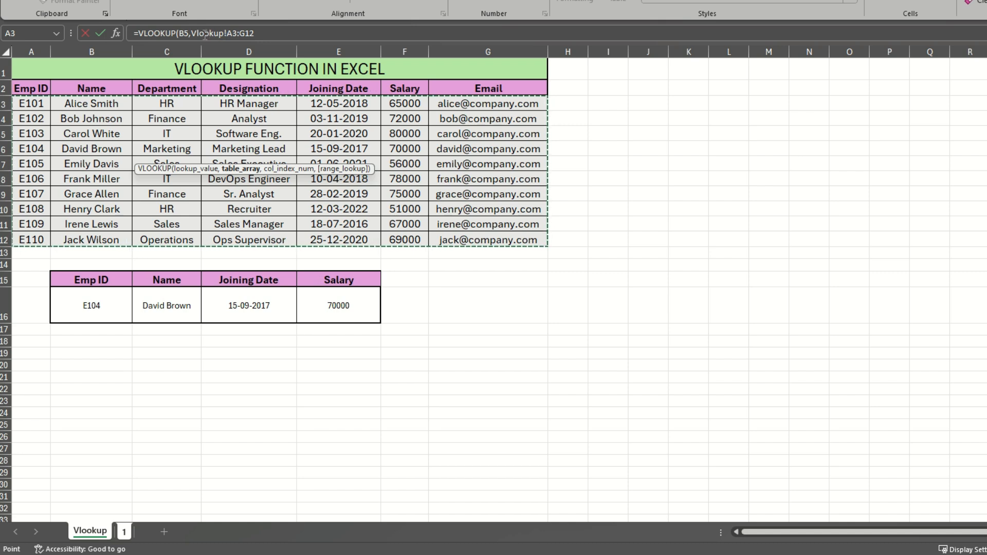
left_click(257, 33)
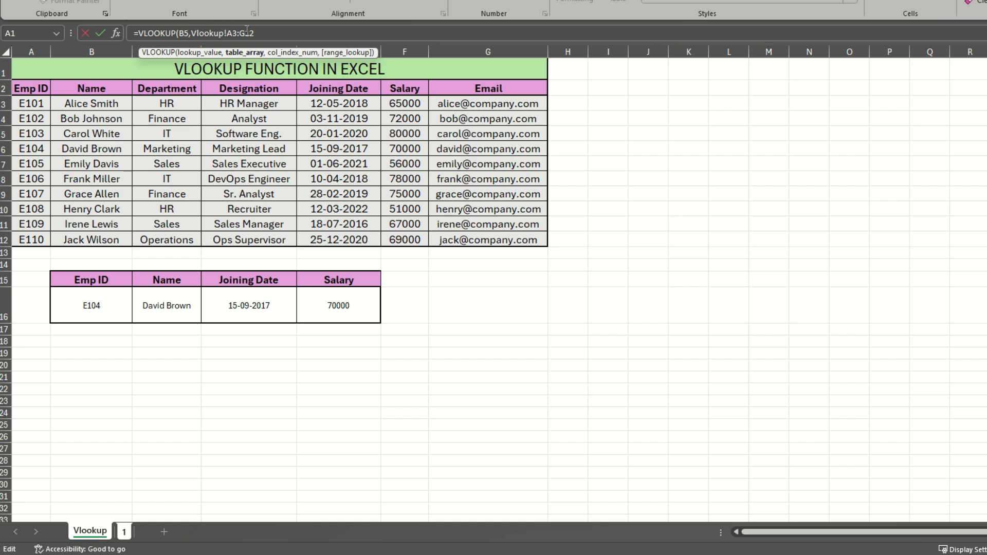
key("F4")
left_click(234, 33)
key("F4")
left_click(284, 32)
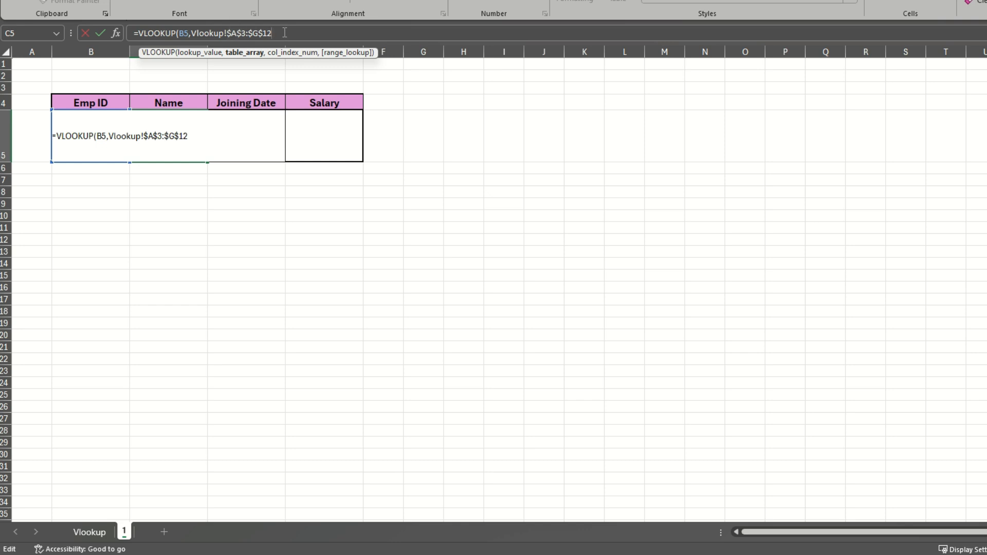
type(",")
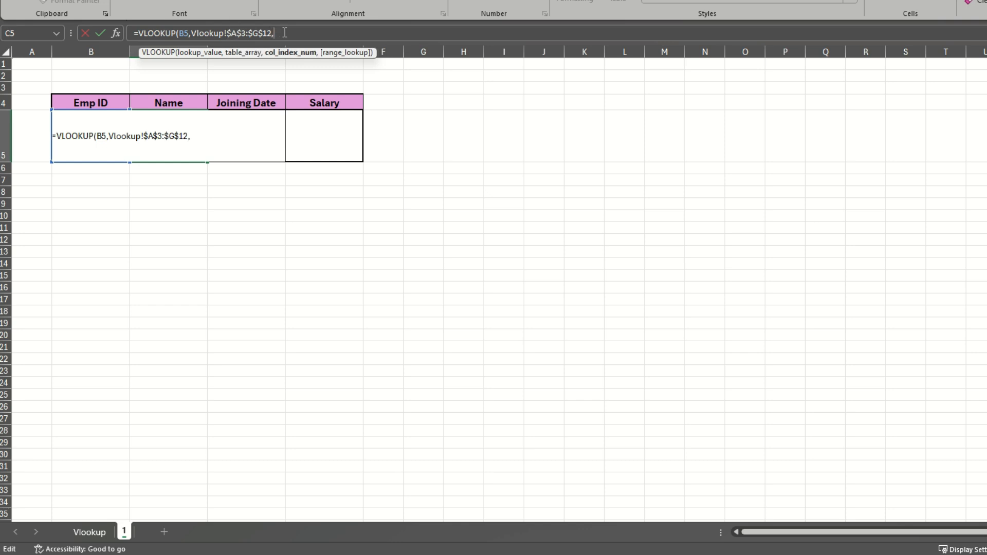
left_click(94, 526)
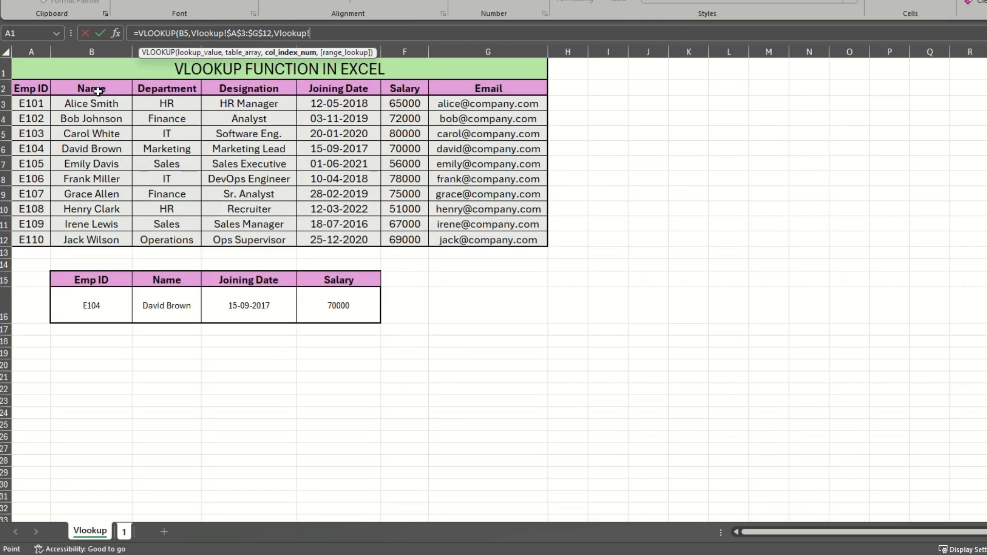
left_click(311, 33)
left_click_drag(304, 33, 274, 33)
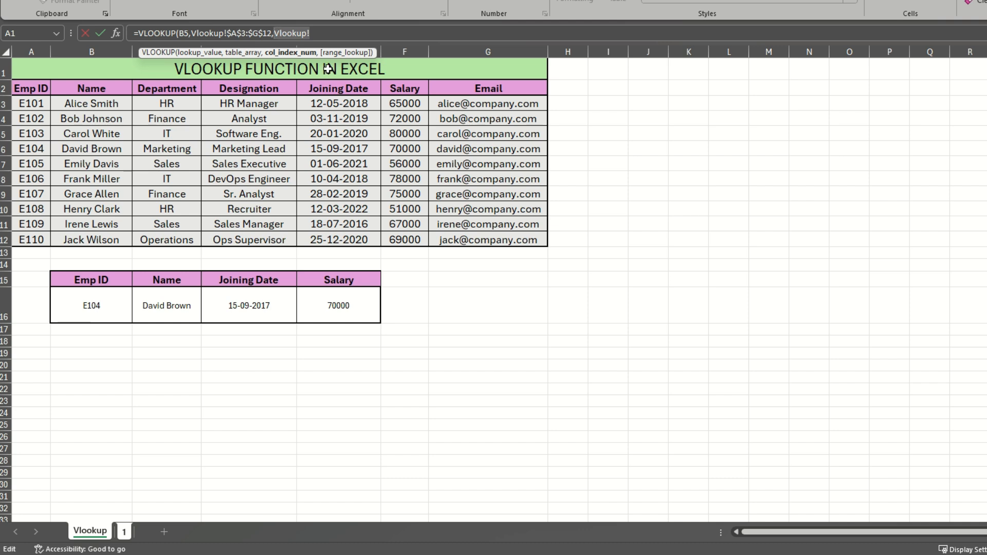
key("BackSpace")
type("2,")
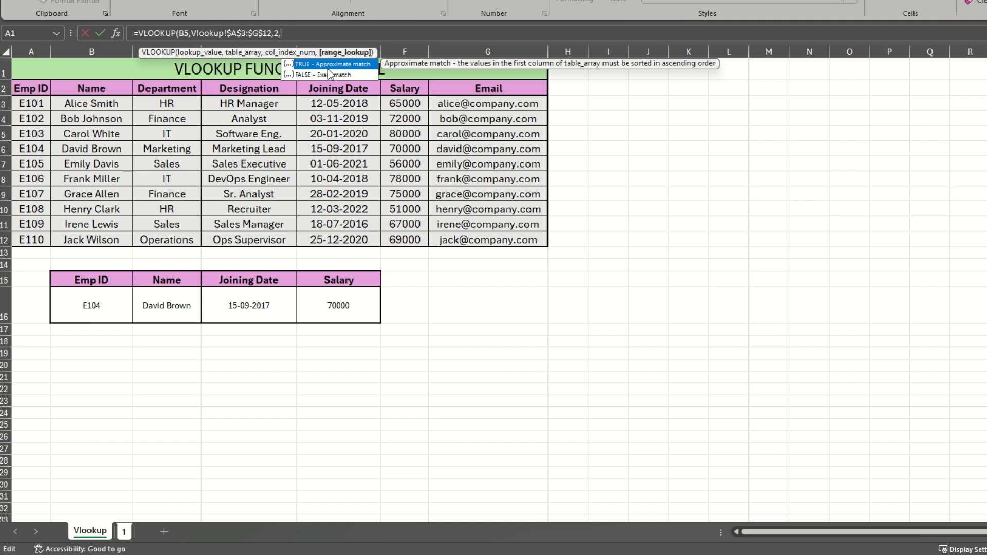
type("0)")
key("Return")
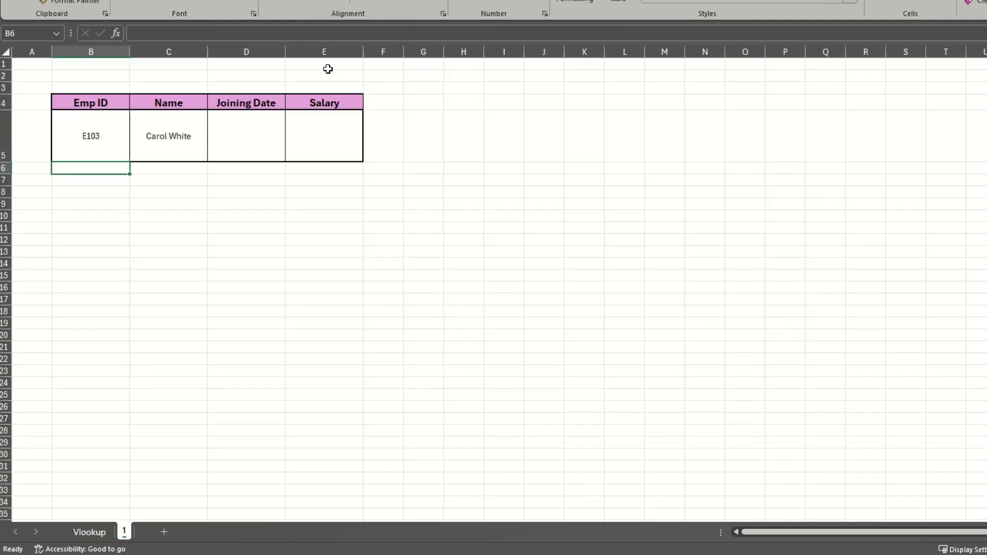
- Compare the returned name in C5 with E103's row on the Vlookup sheet
left_click(175, 139)
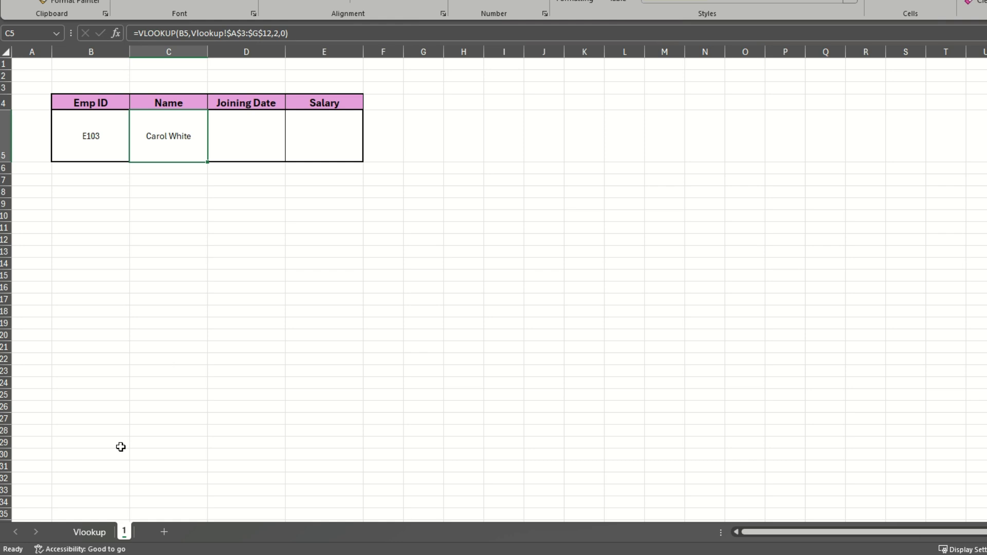
left_click(91, 533)
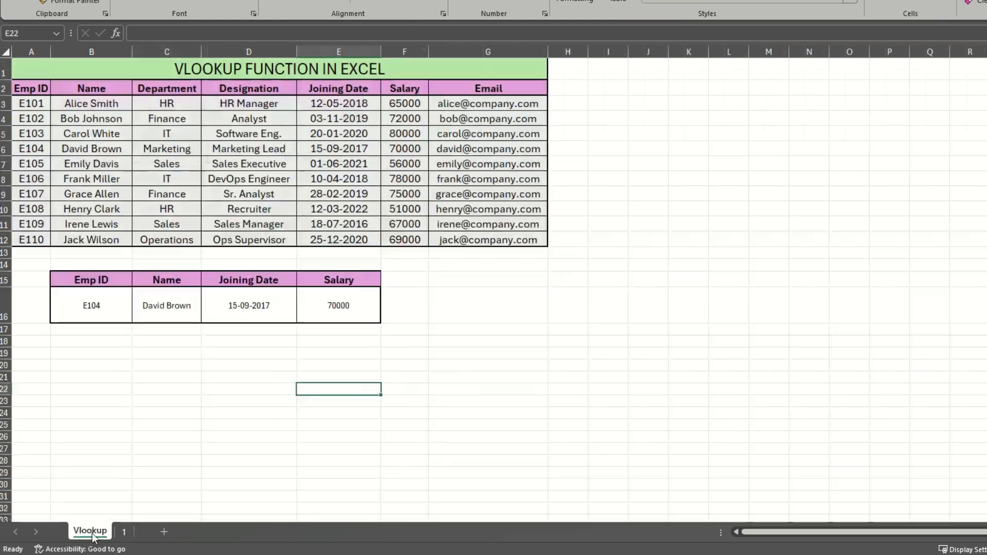
left_click(33, 135)
left_click(79, 132)
left_click(124, 532)
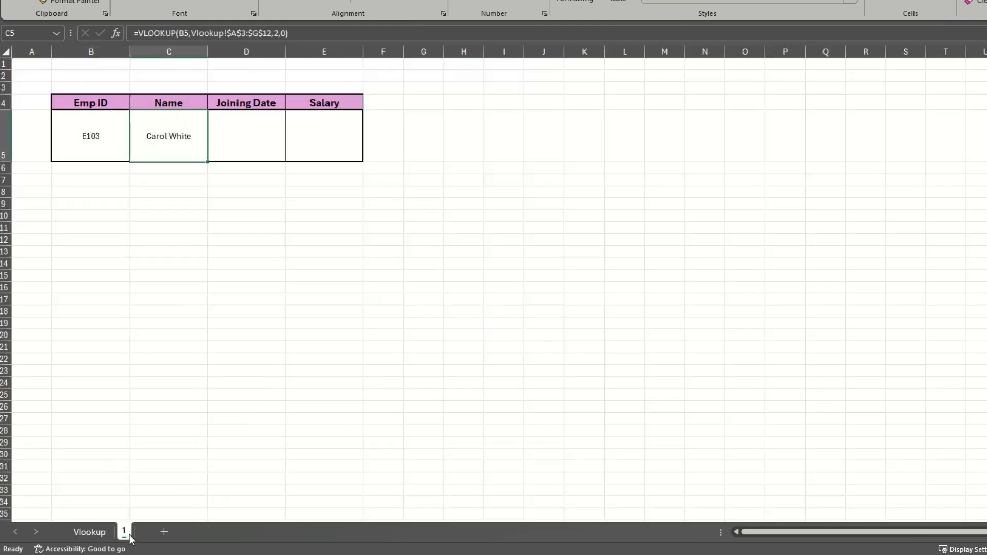
- In Joining Date cell D5, enter =VLOOKUP(B5,Vlookup!$A$3:$G$12,5,0) using the employee table on the Vlookup sheet
left_click(248, 149)
type("=")
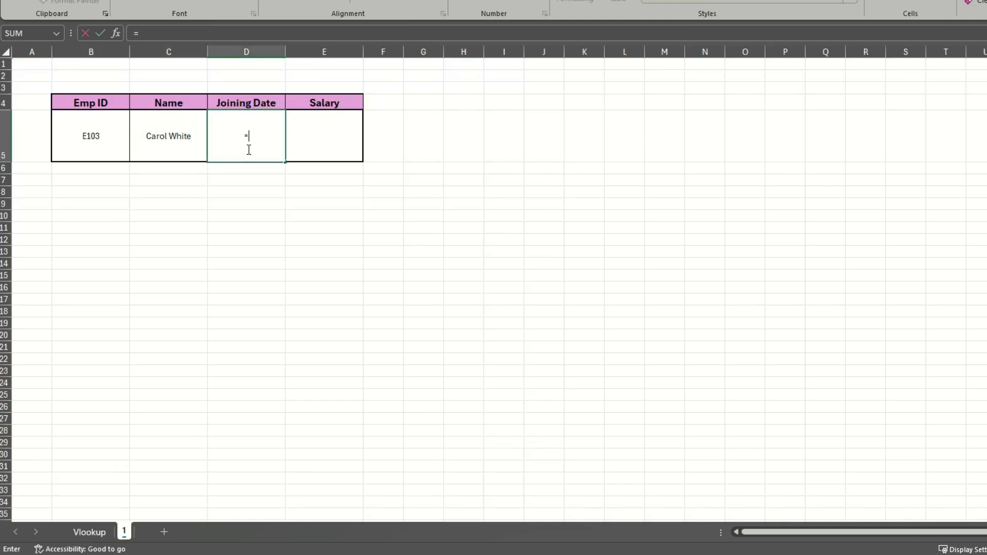
type("vlo")
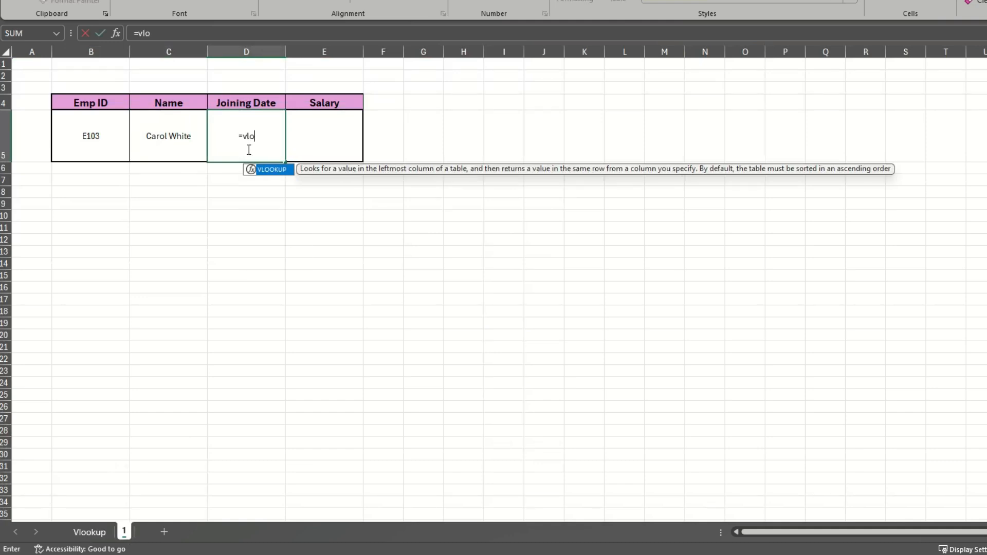
key("Tab")
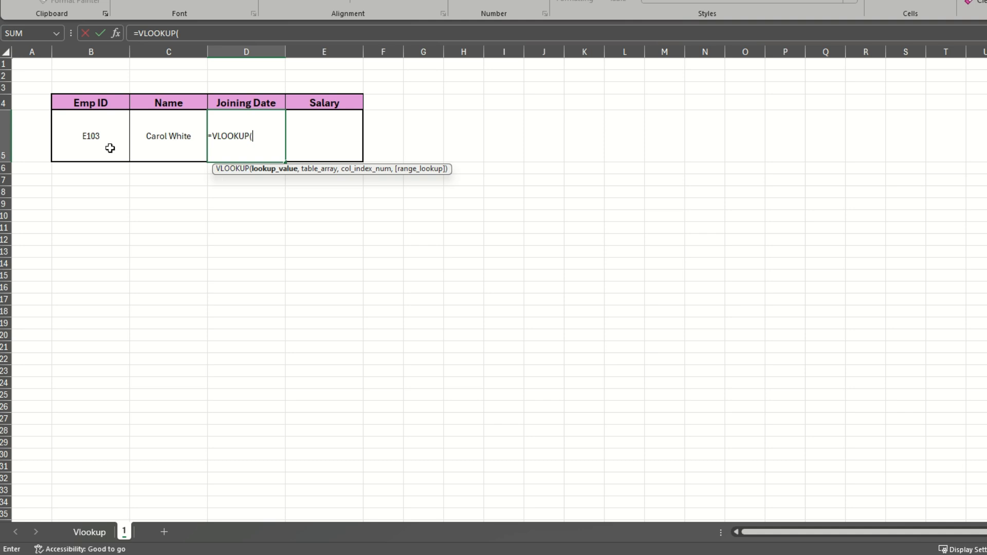
left_click(96, 139)
type(",")
left_click(89, 533)
left_click_drag(32, 105, 465, 242)
key("F4")
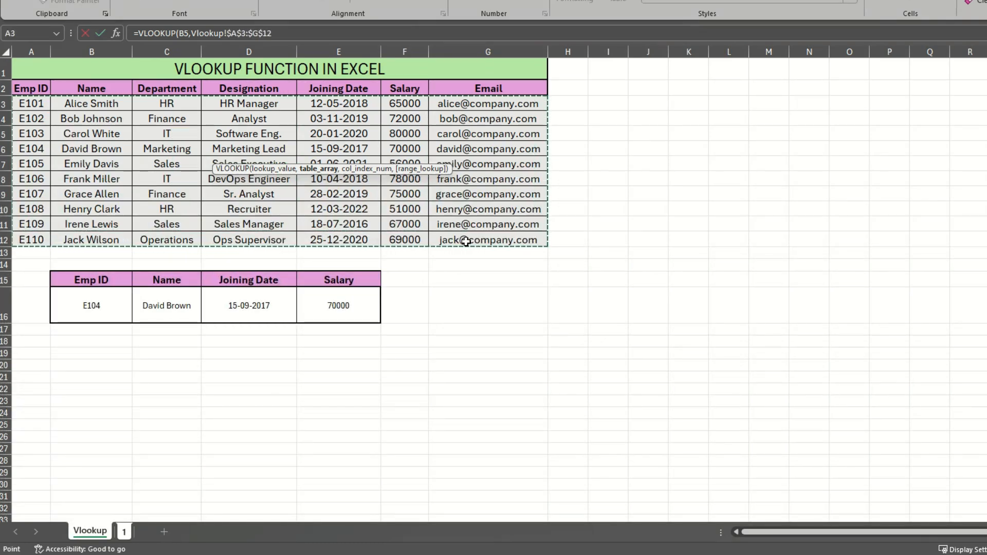
type(",")
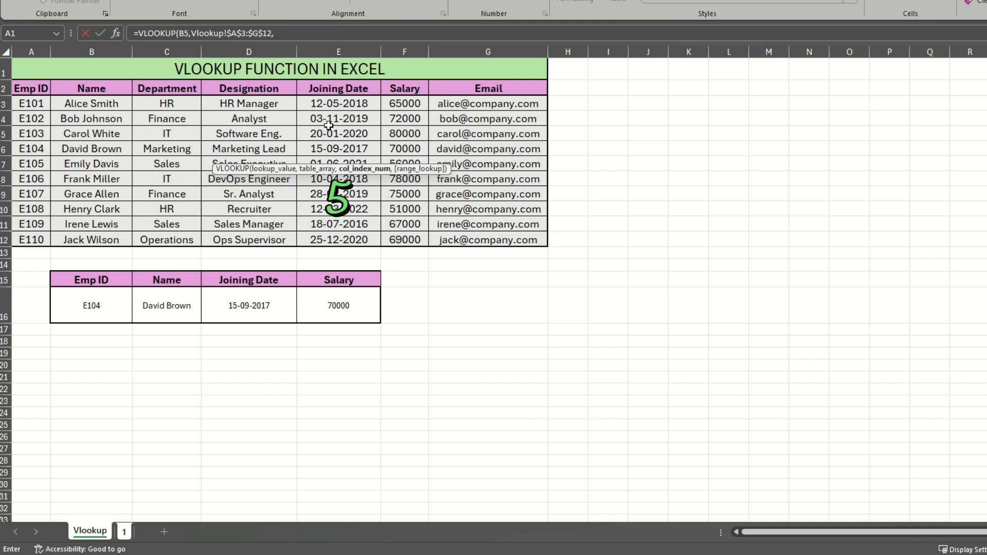
type("5,")
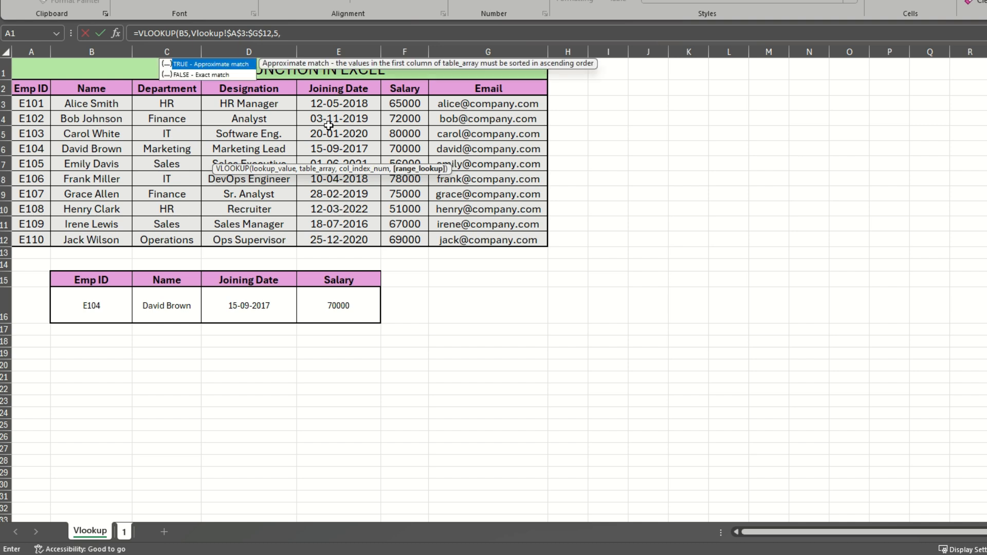
type("0)")
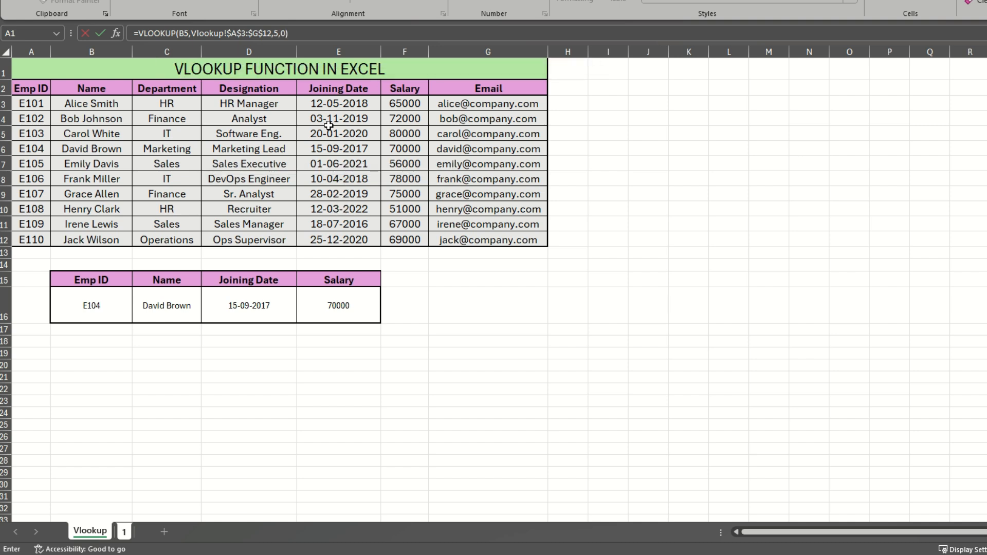
key("Return")
- Format the joining date in D5 as Short Date
left_click(260, 137)
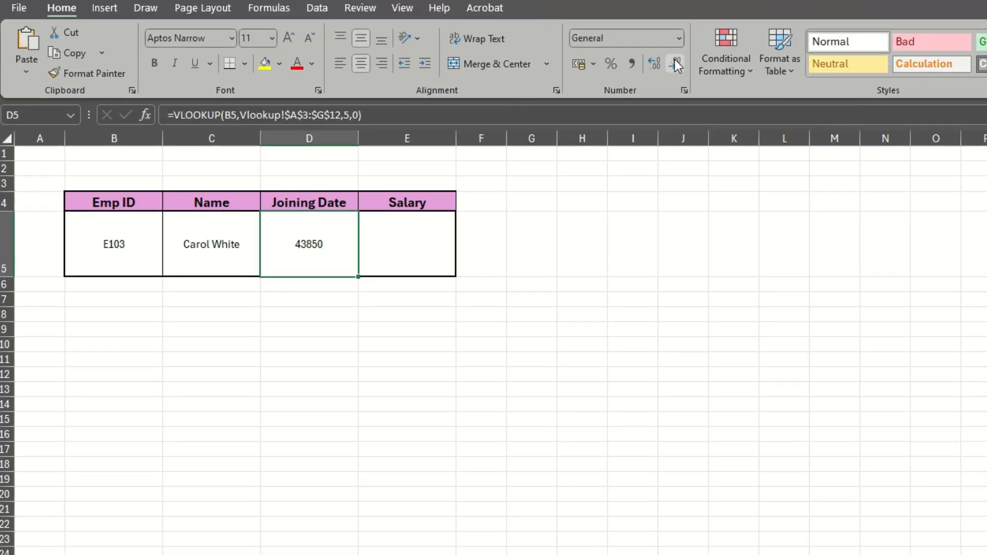
left_click(679, 39)
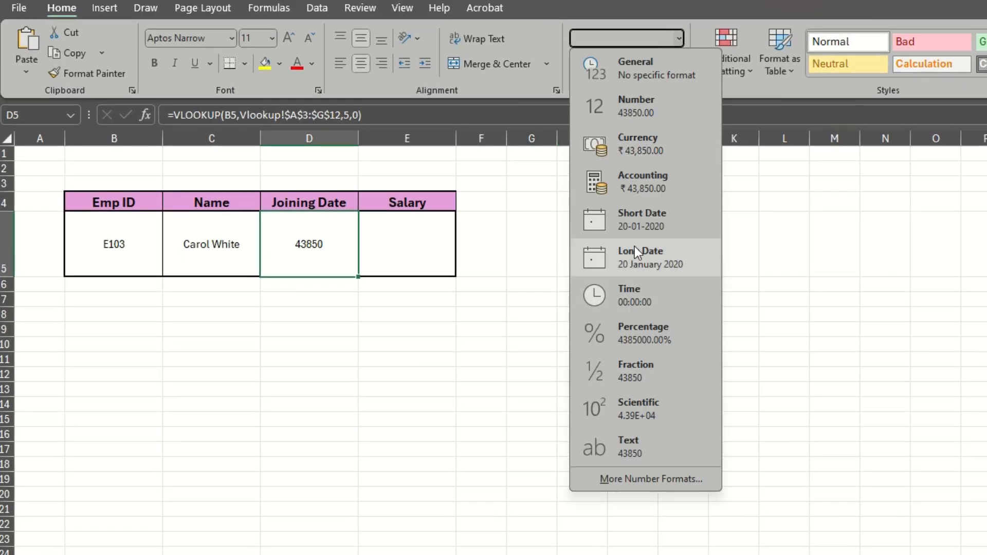
left_click(644, 226)
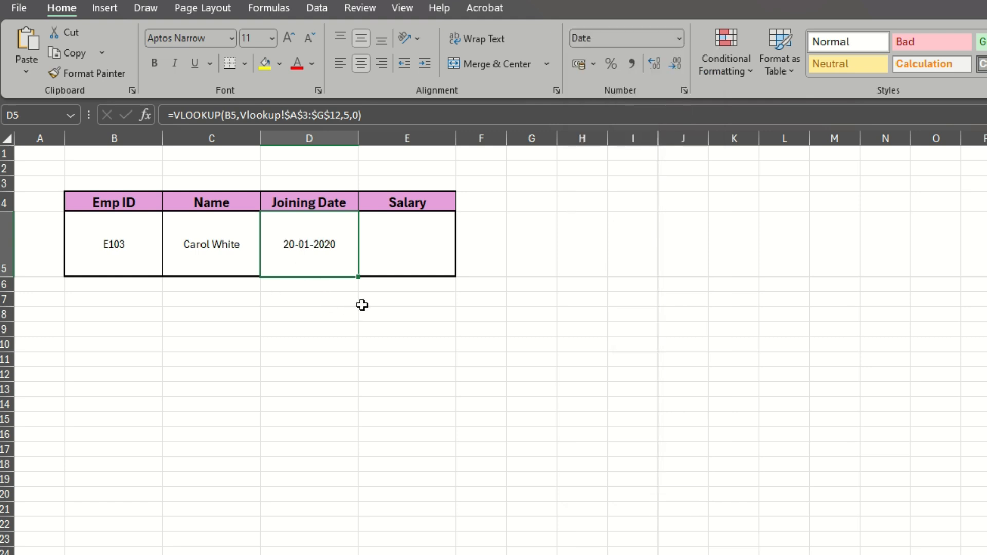
left_click(388, 253)
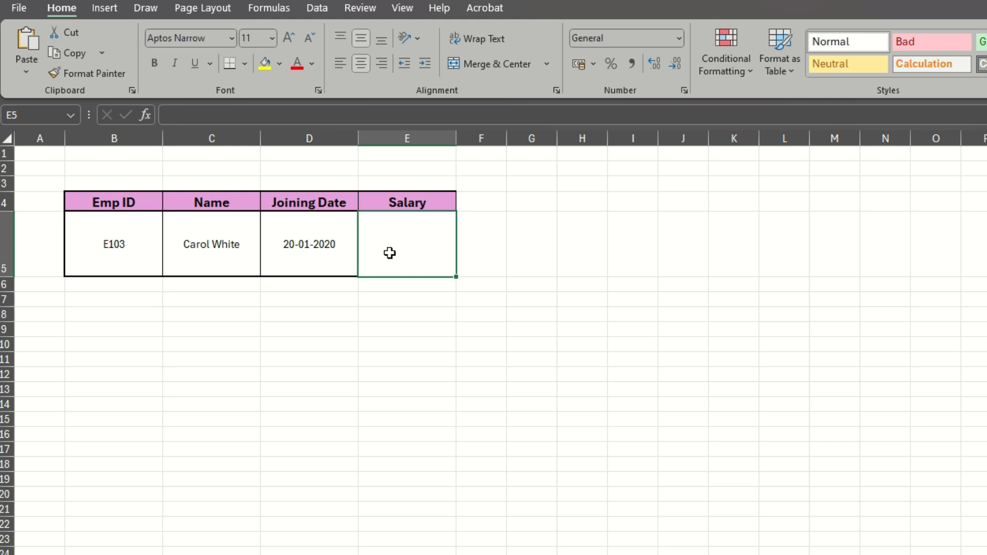
left_click(342, 248)
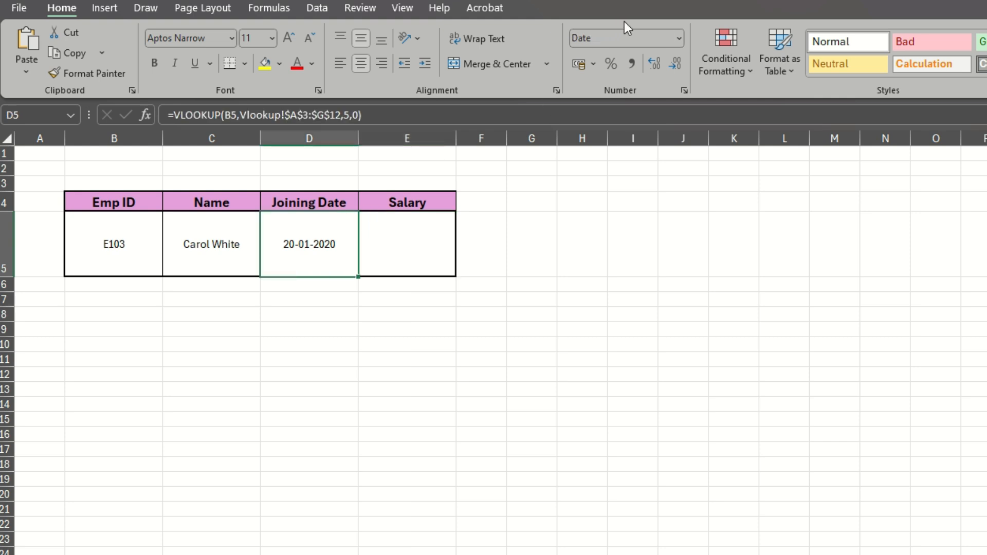
left_click(678, 41)
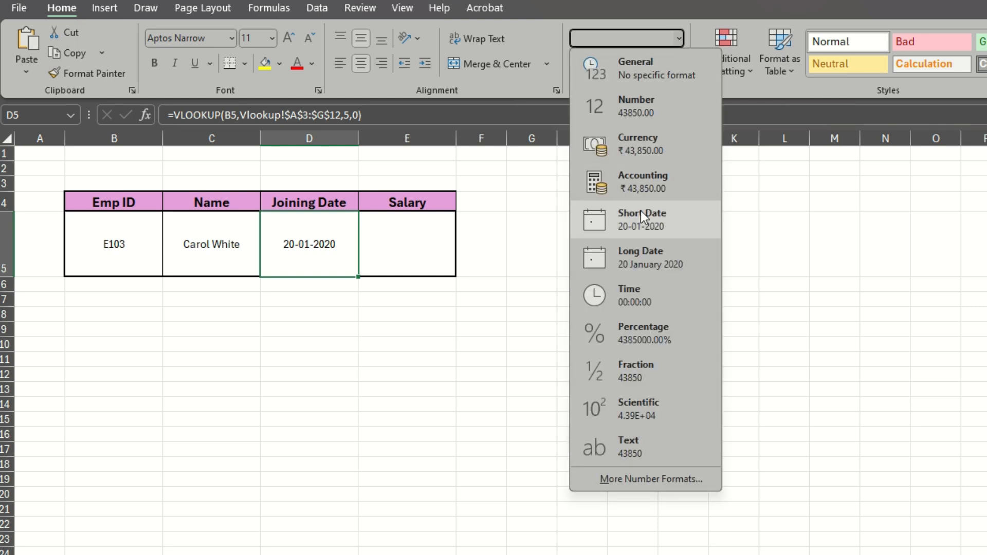
left_click(399, 271)
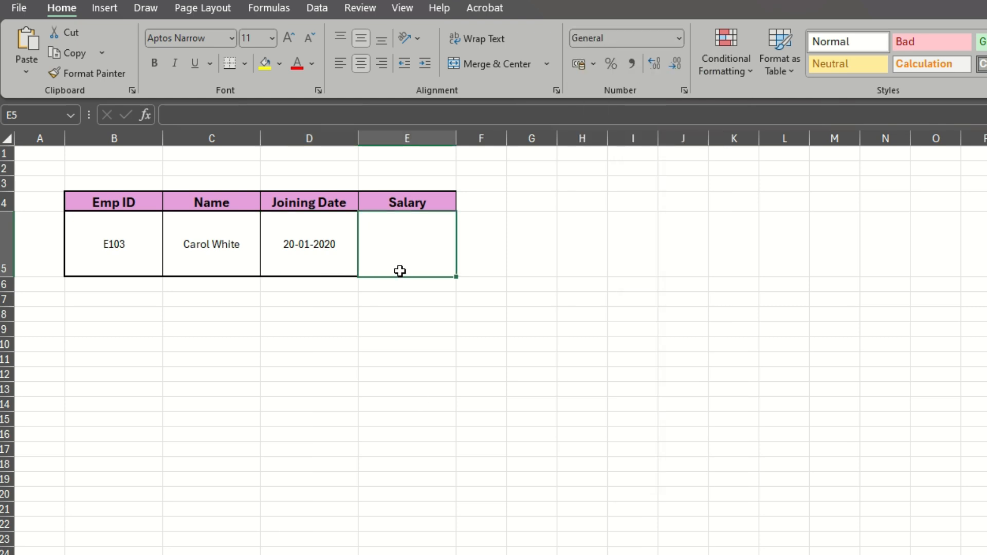
- In Salary cell E5, enter =VLOOKUP(B5,Vlookup!A3:G12,6,0) referencing the employee table on the Vlookup sheet
type("=vl")
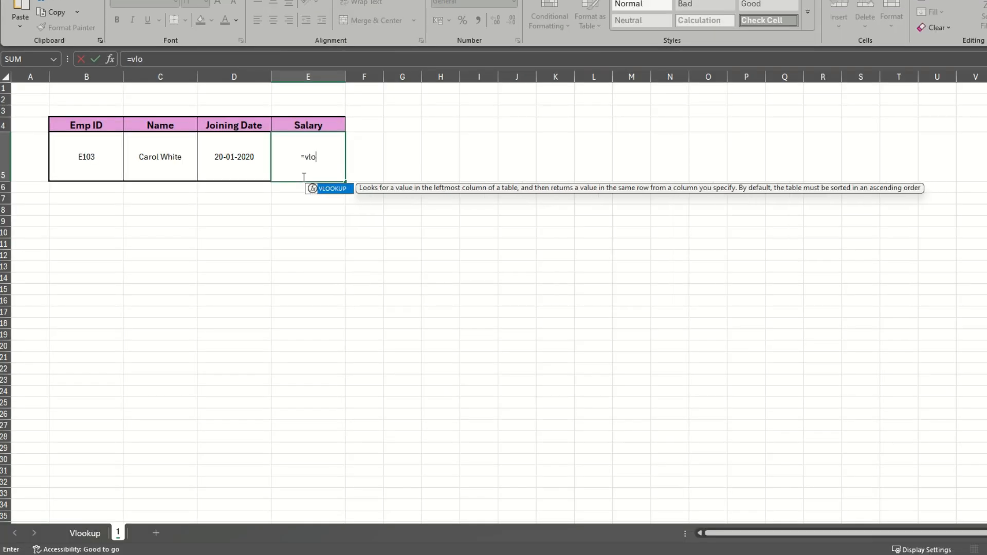
key("Tab")
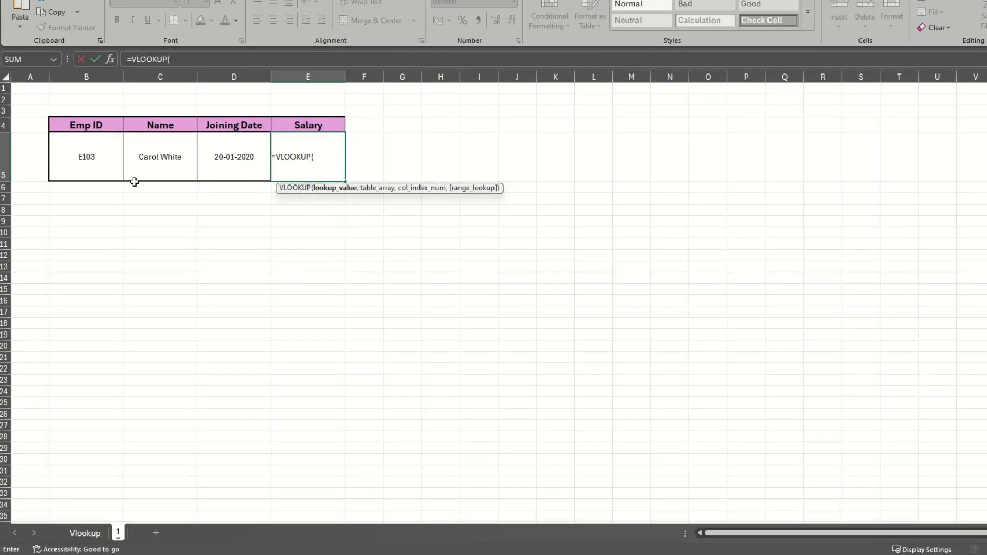
left_click(104, 161)
type(",")
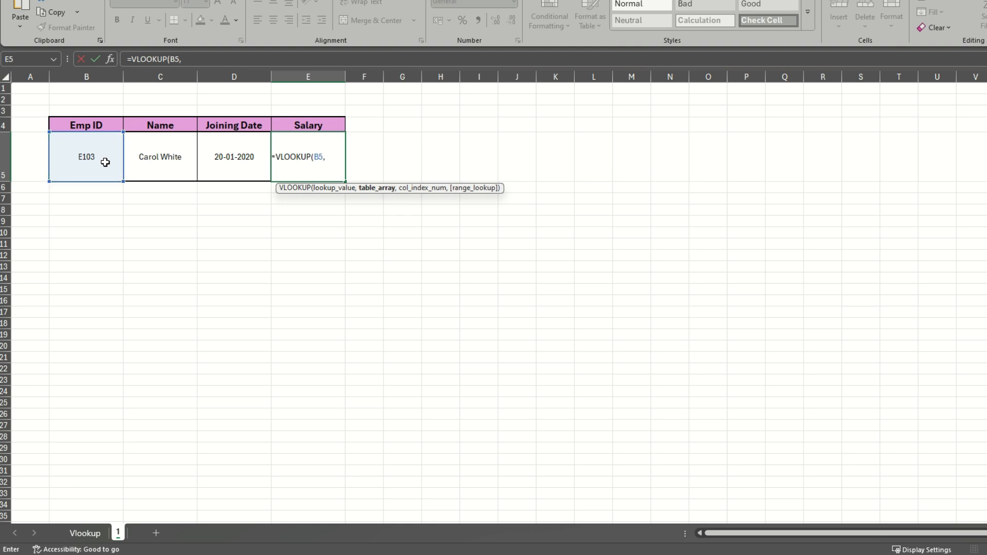
left_click(84, 531)
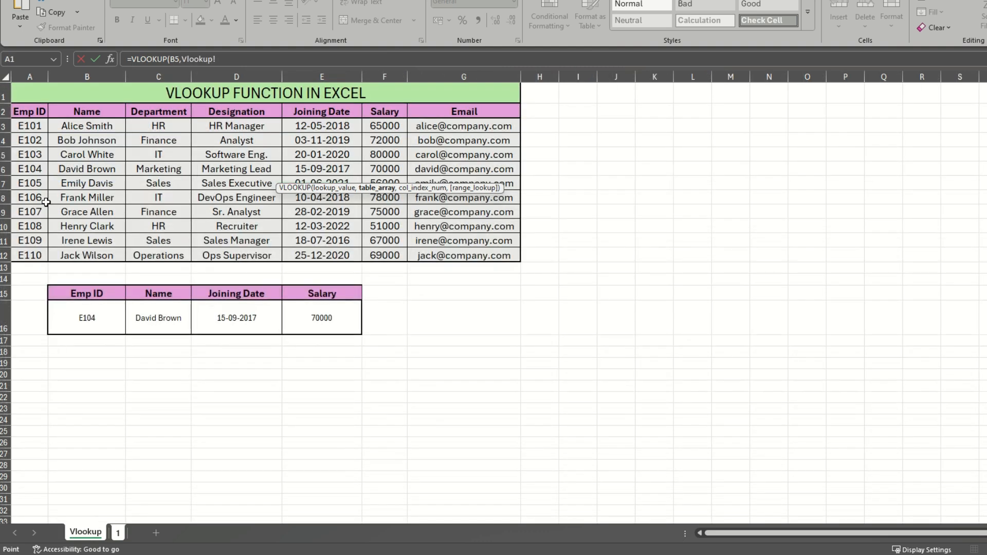
left_click_drag(36, 127, 472, 257)
type(",")
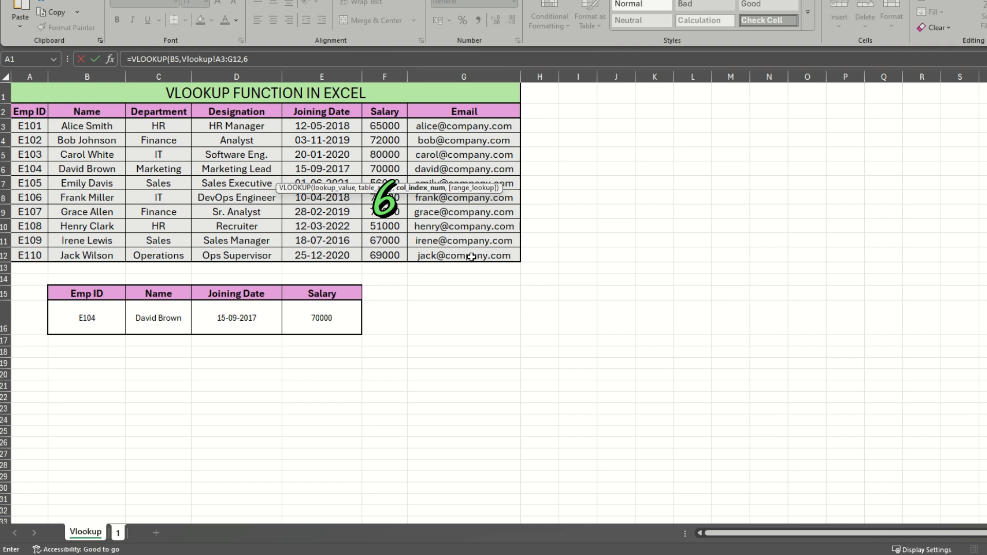
type("6,0")
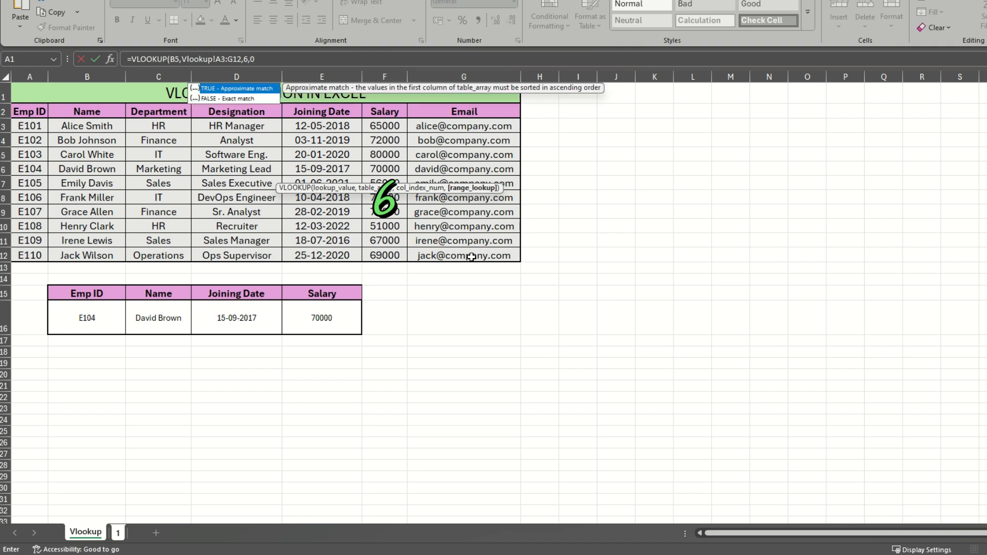
type(")")
key("Return")
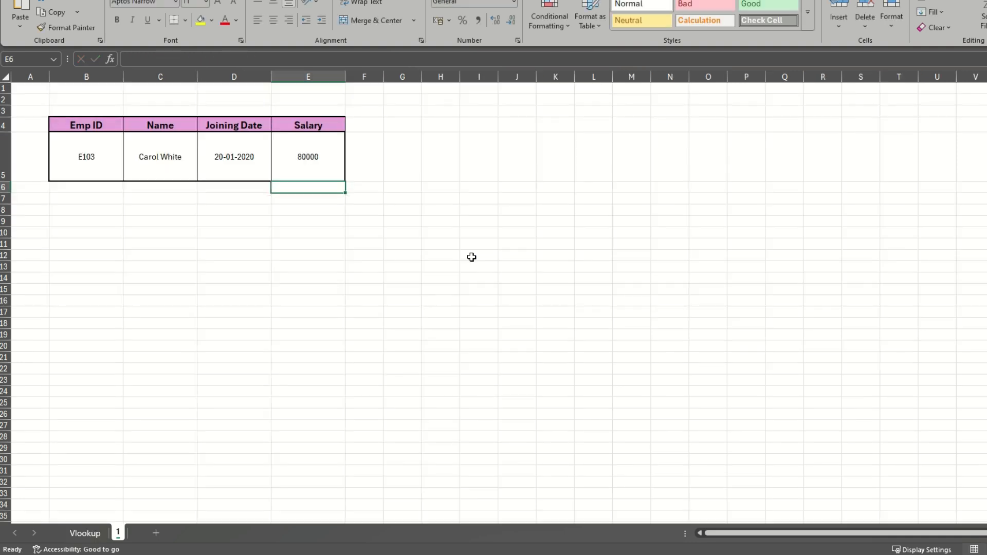
- Compare the returned date and salary in D5 and E5 with E103's row on the Vlookup sheet
left_click(284, 155)
left_click(84, 534)
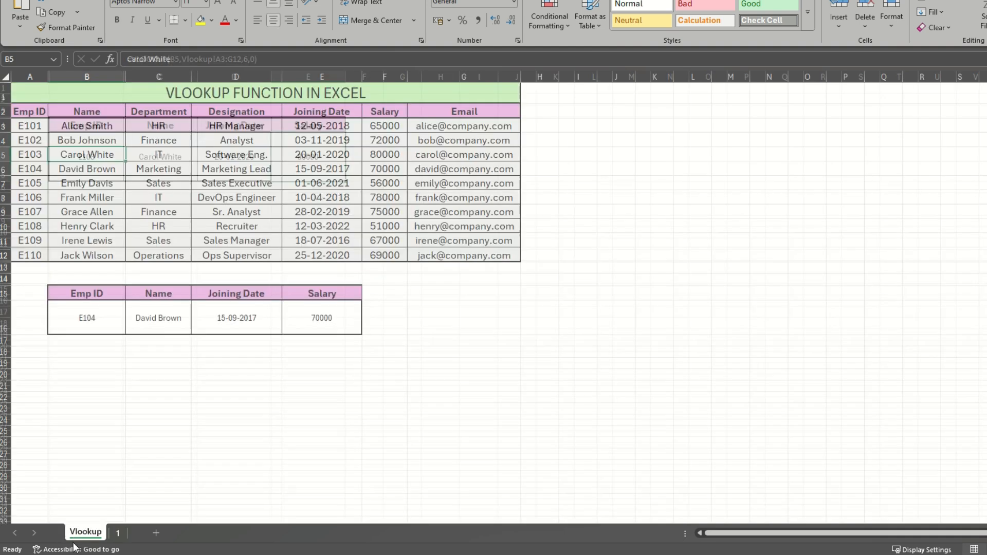
left_click(5, 154)
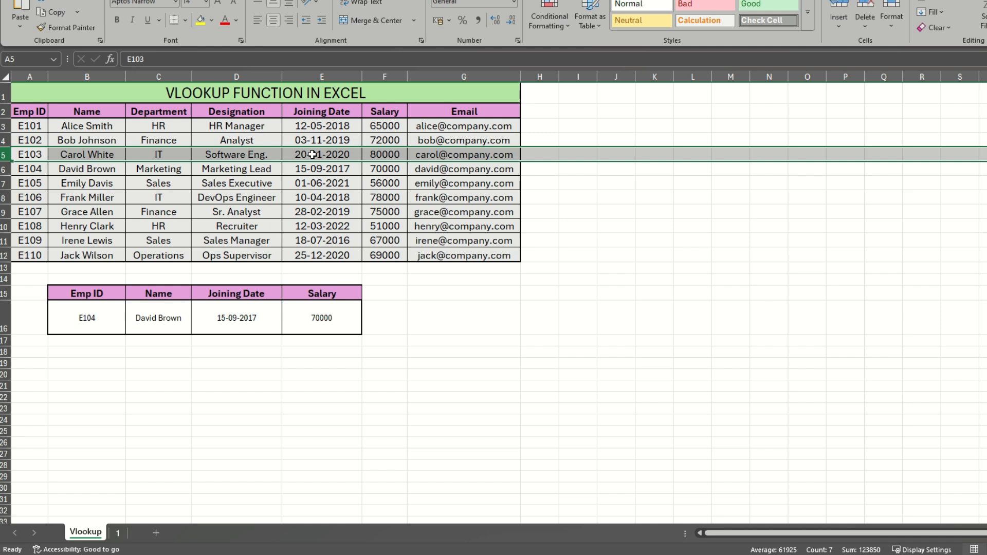
left_click(118, 533)
left_click(242, 176)
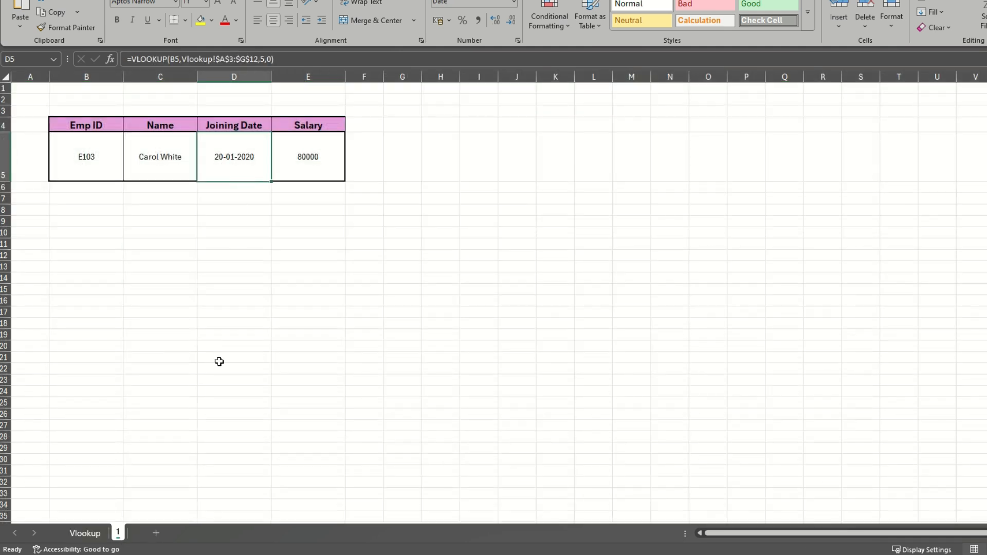
left_click(218, 361)
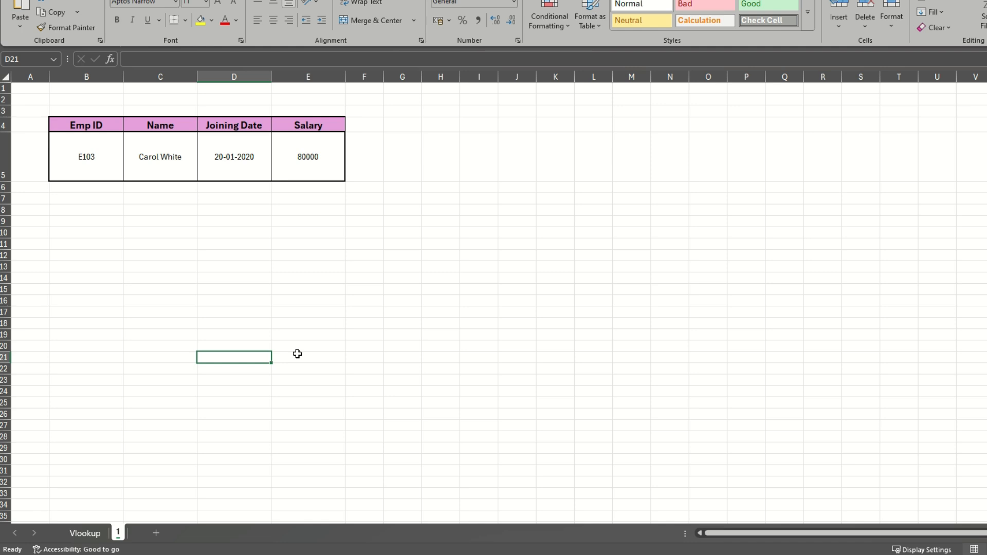
- On the Vlookup sheet, clear the Name, Joining Date and Salary results in C16:E16
left_click(67, 535)
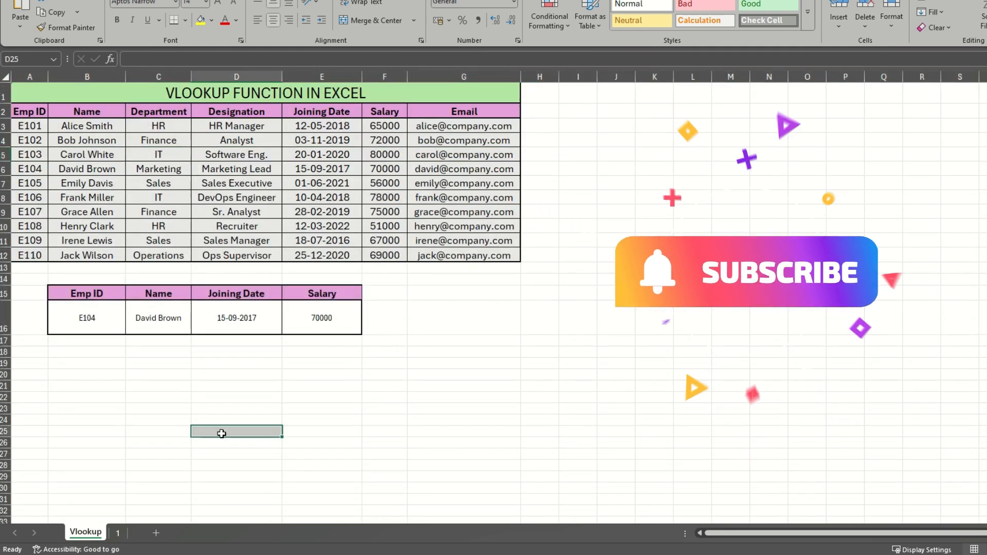
left_click_drag(141, 317, 315, 310)
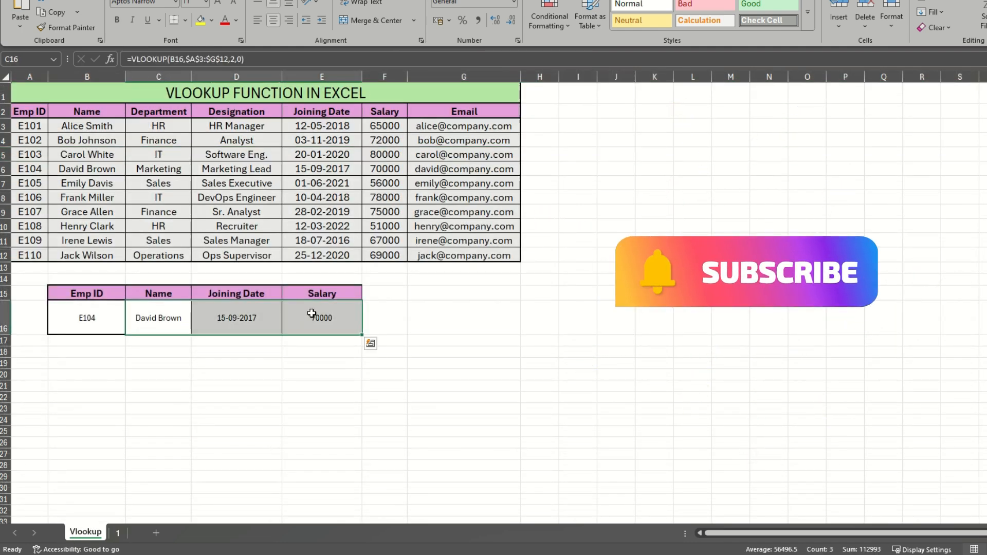
key("Delete")
left_click(314, 410)
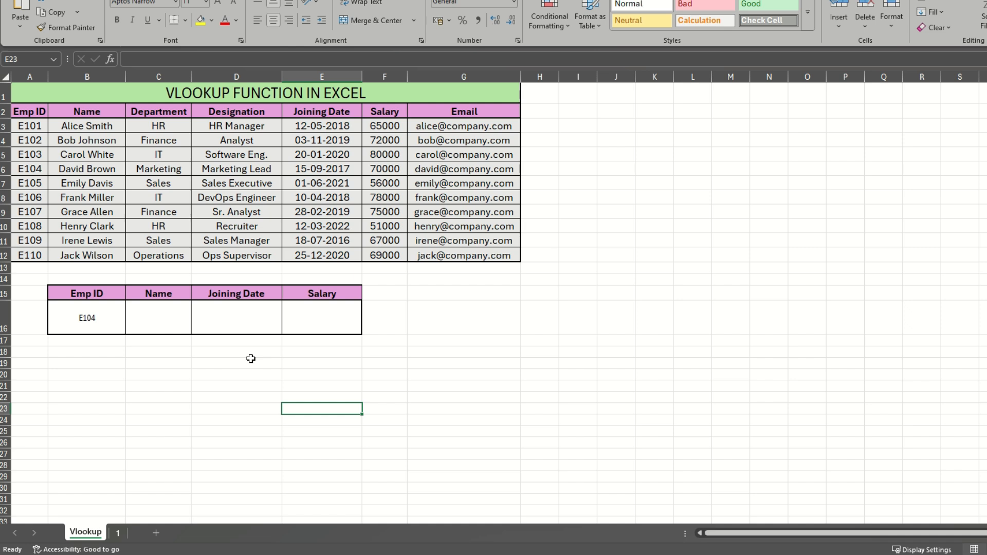
left_click(162, 322)
left_click(236, 319)
left_click(308, 317)
left_click_drag(163, 325, 322, 312)
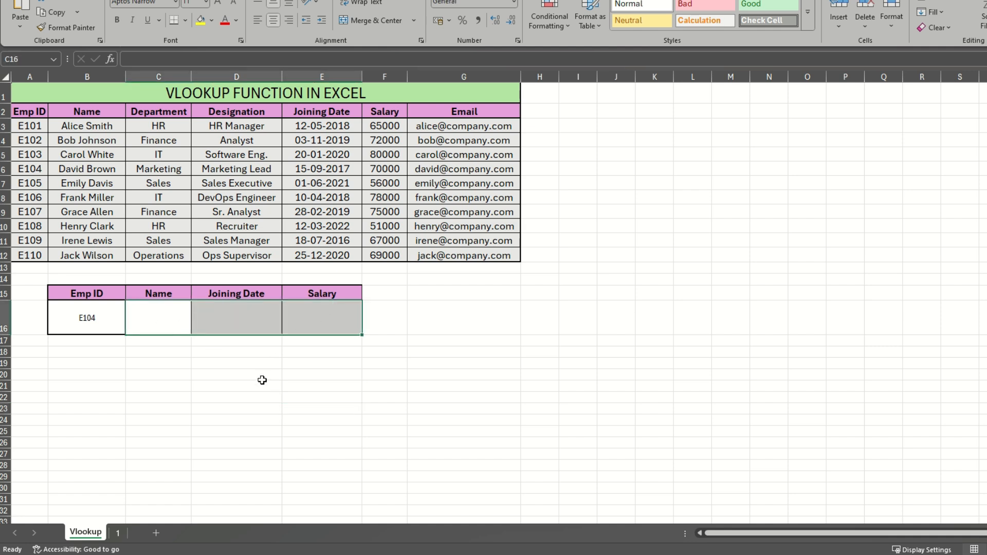
- In Name cell C16, begin a VLOOKUP using B16 as the lookup value and the absolute table range $A$3:$G$12
left_click(183, 317)
type("=Vloo")
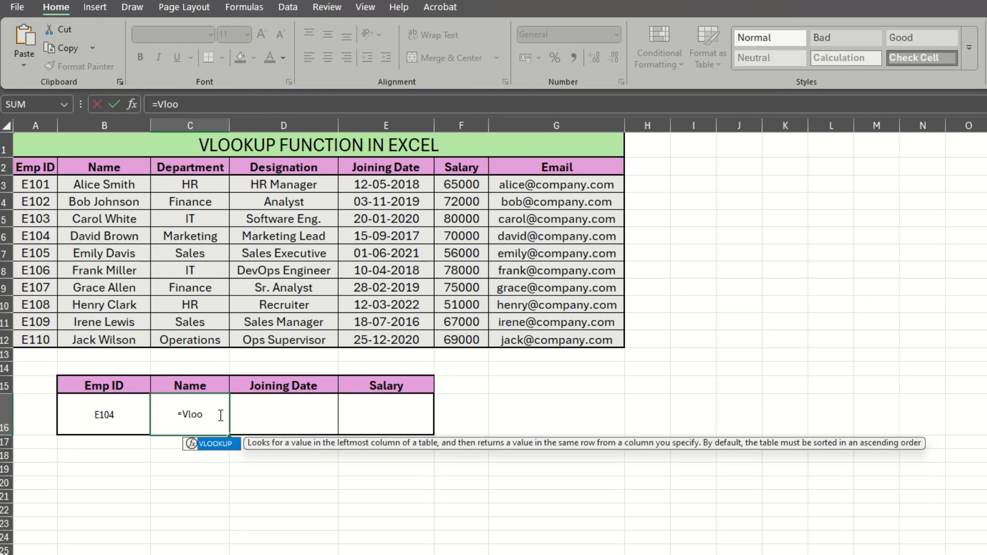
key("Tab")
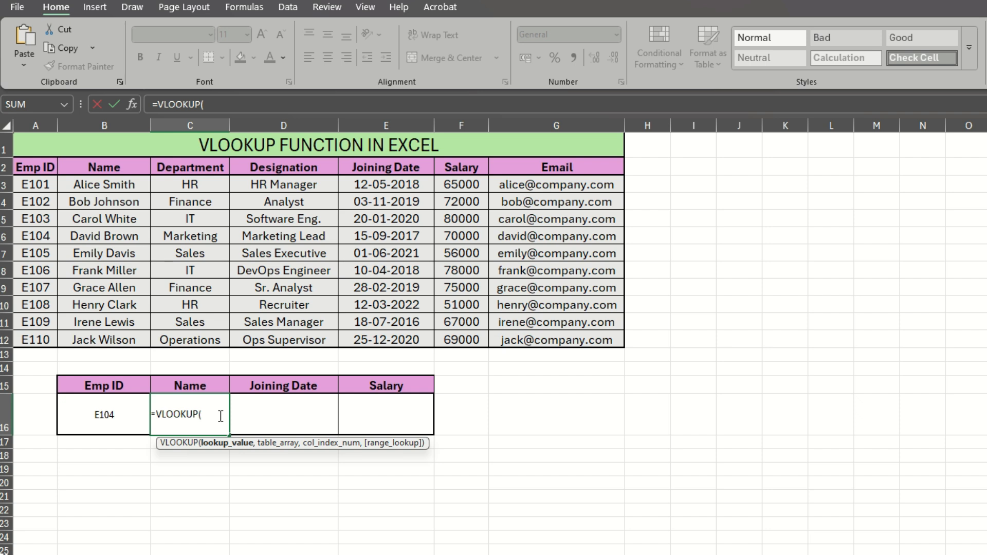
left_click(102, 416)
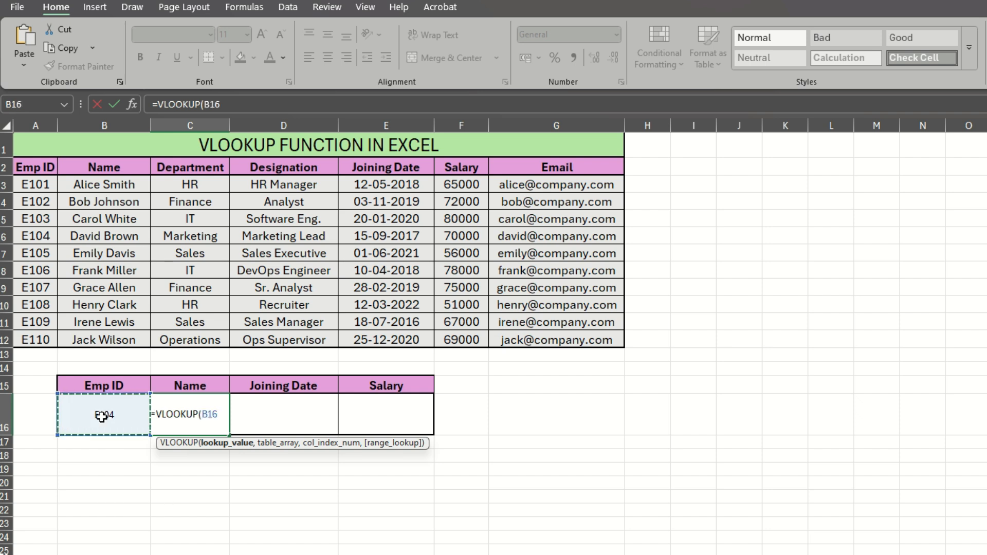
type(",")
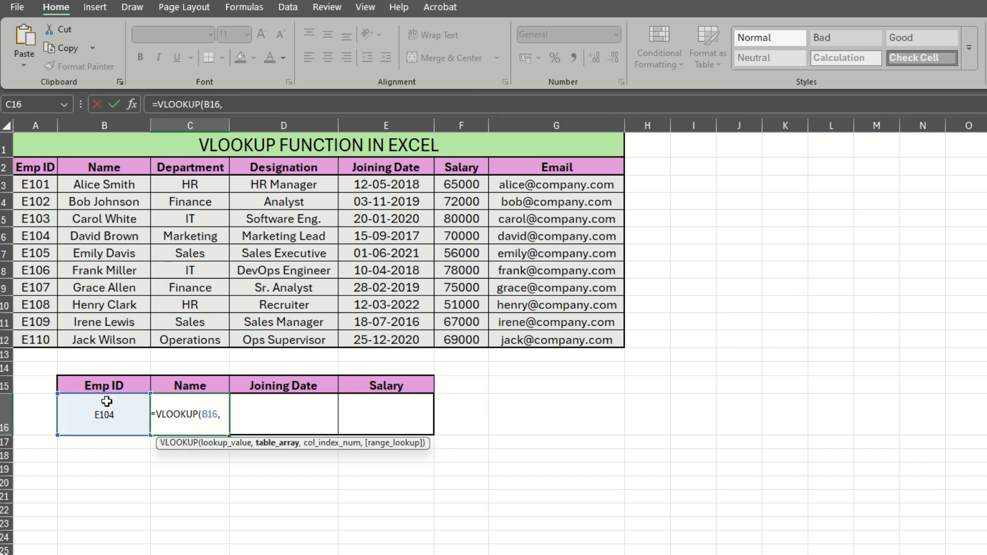
left_click_drag(44, 183, 566, 342)
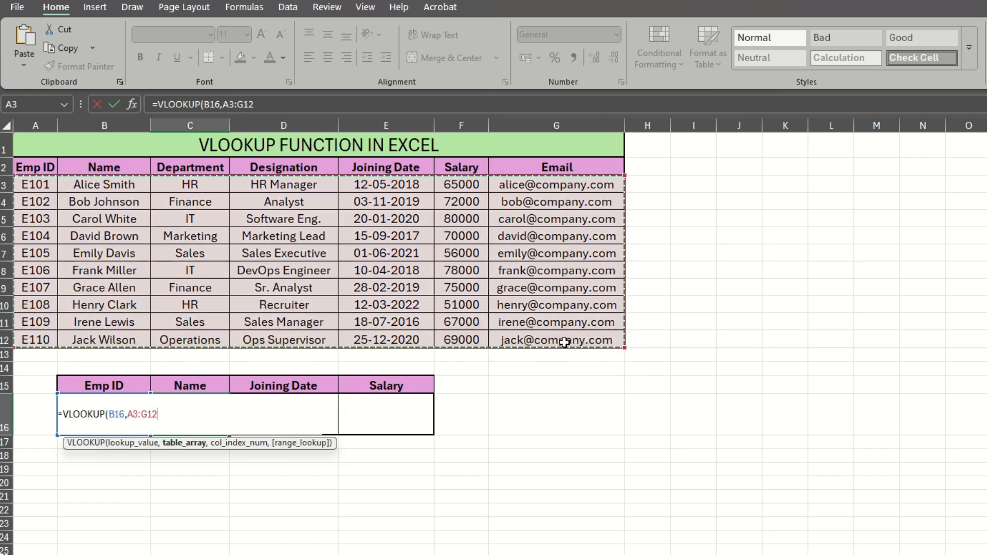
type(",")
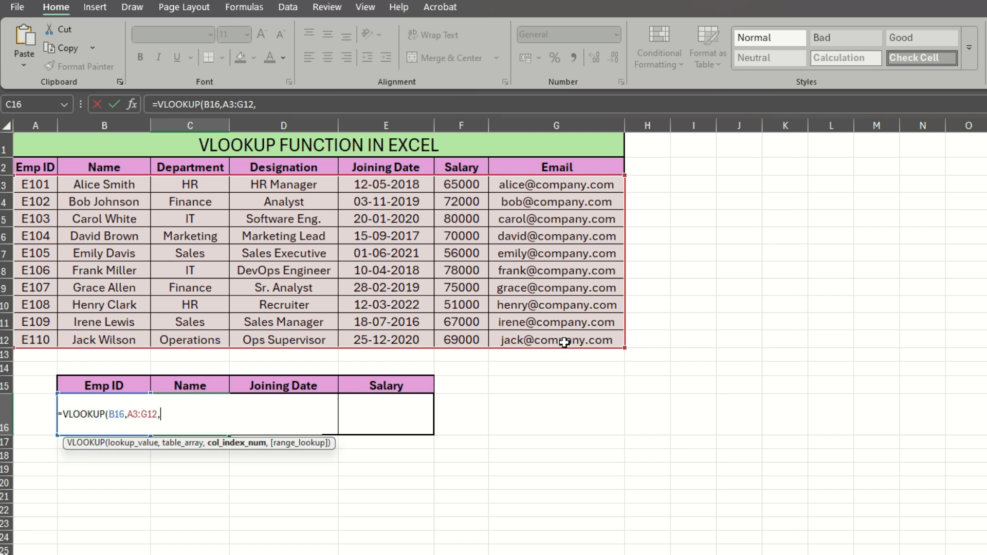
key("BackSpace")
key("F4")
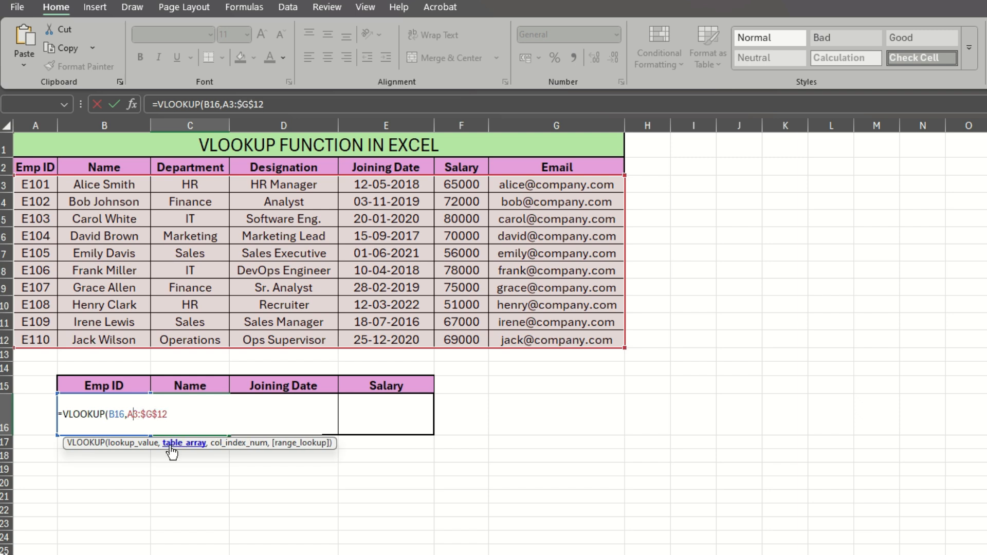
key("F4")
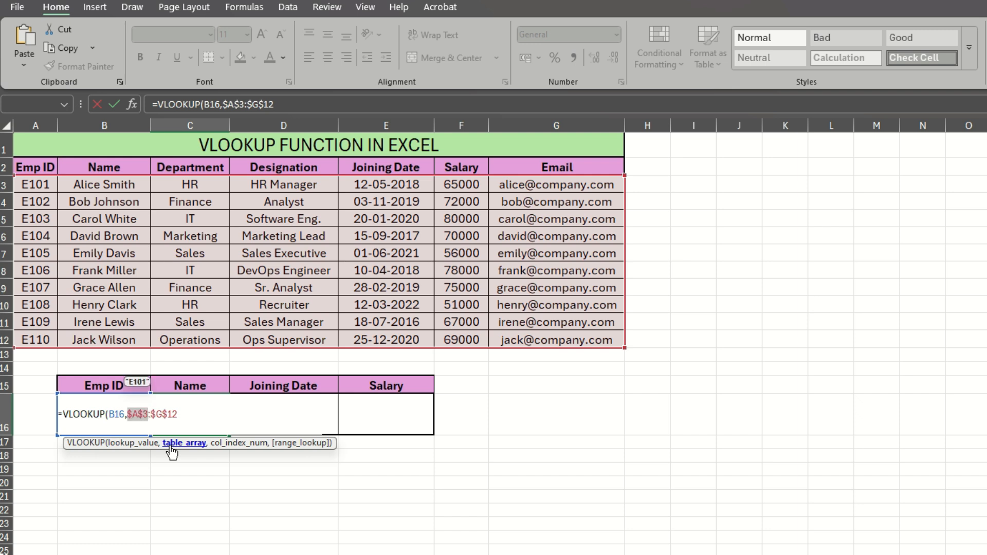
- Finish the formula with column array {2,5,6} and exact match 0 so name, joining date and salary spill into C16:E16
left_click(189, 411)
type(",")
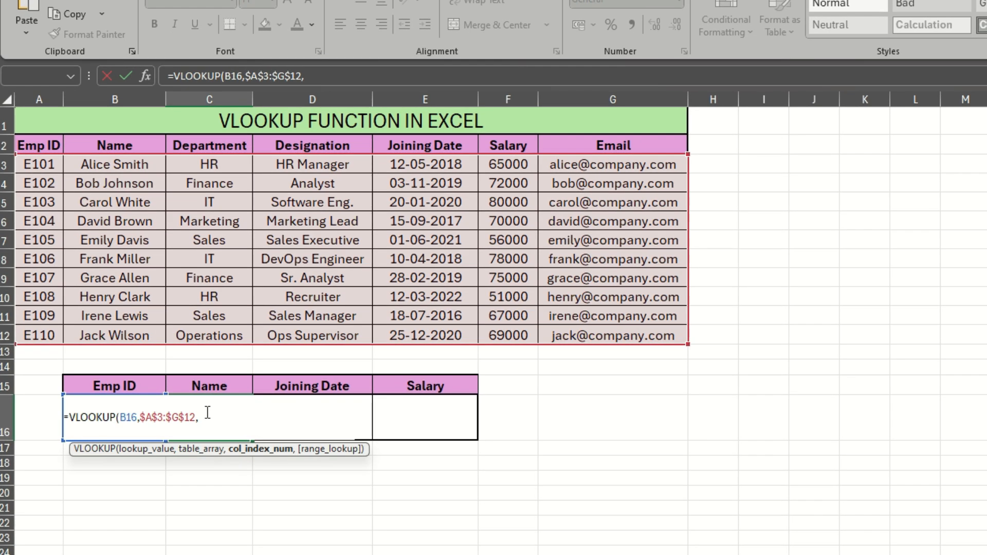
type("{")
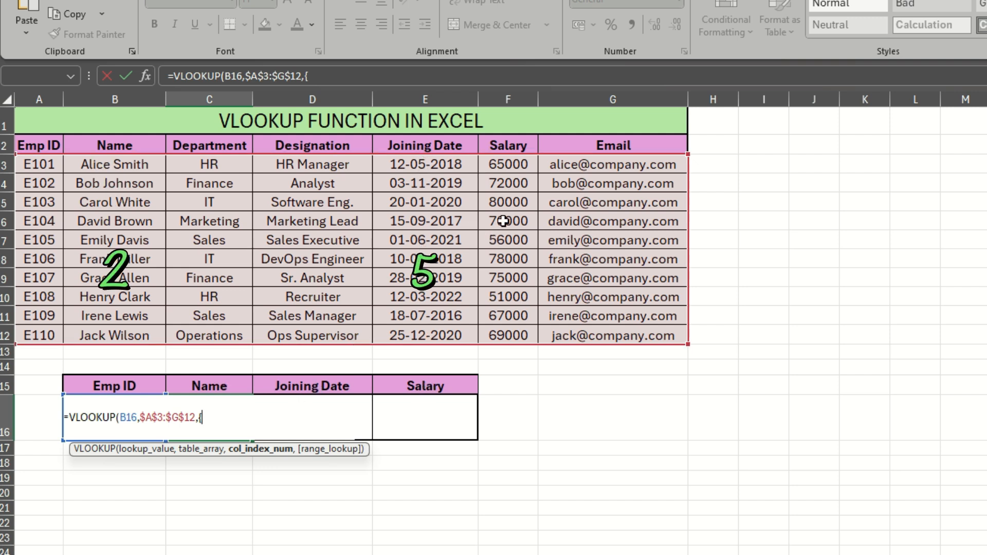
type("2")
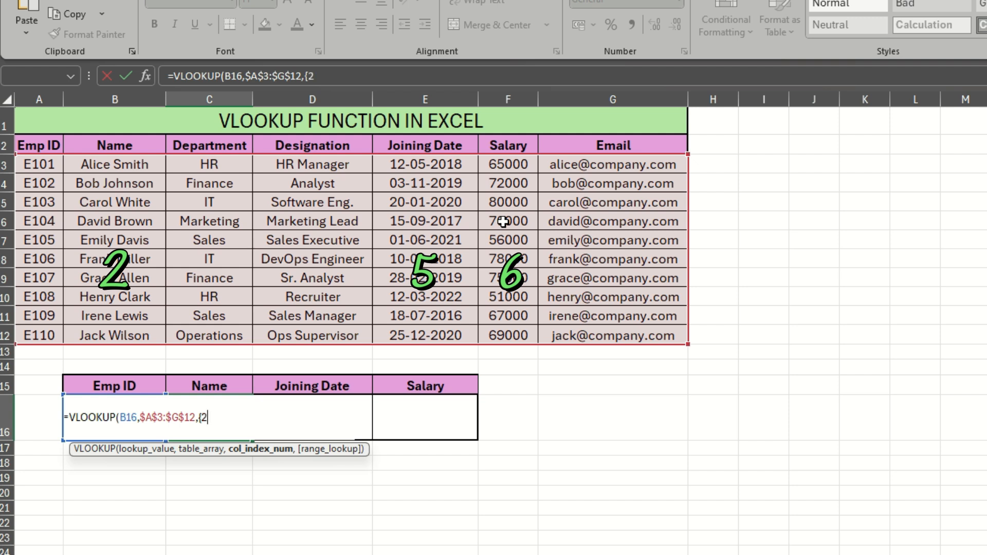
type(",5,6")
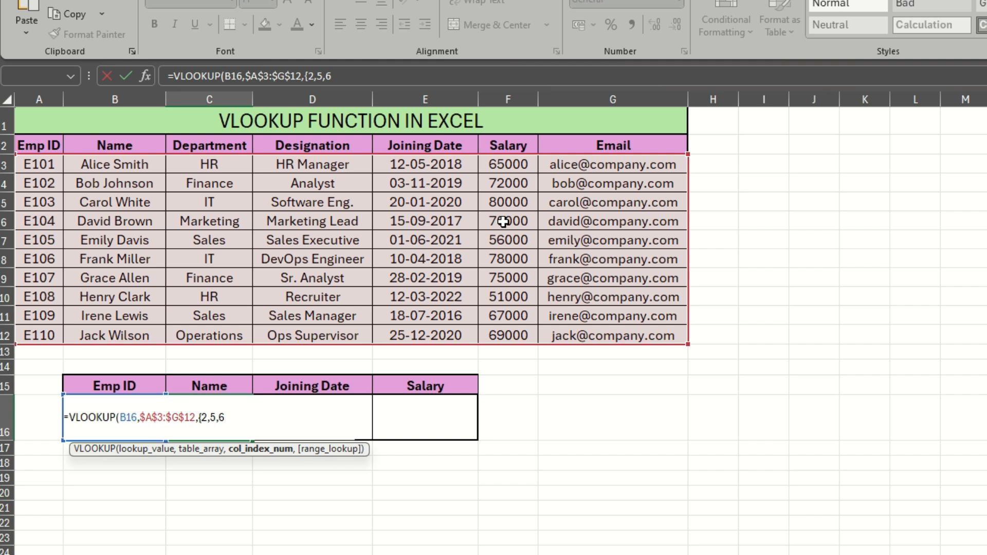
type("},")
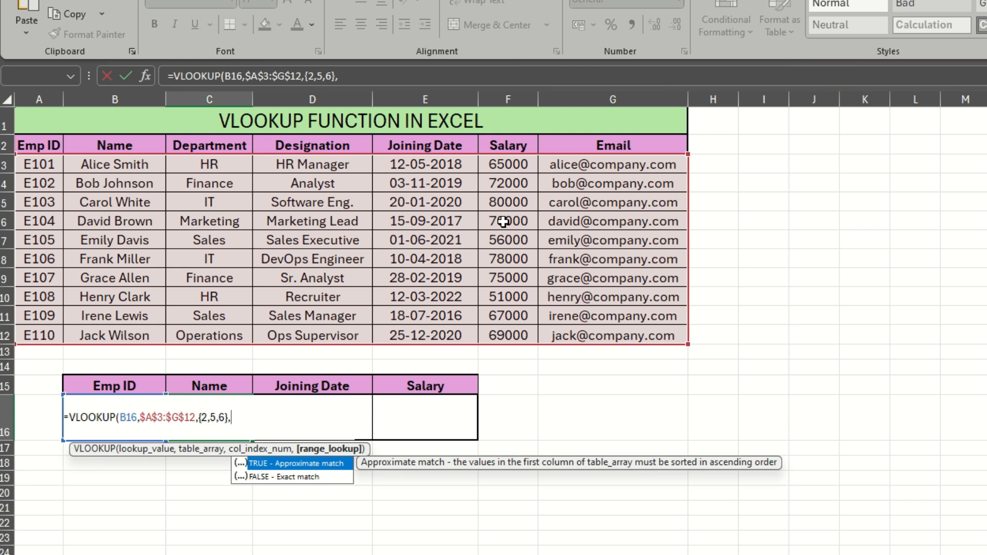
type(")")
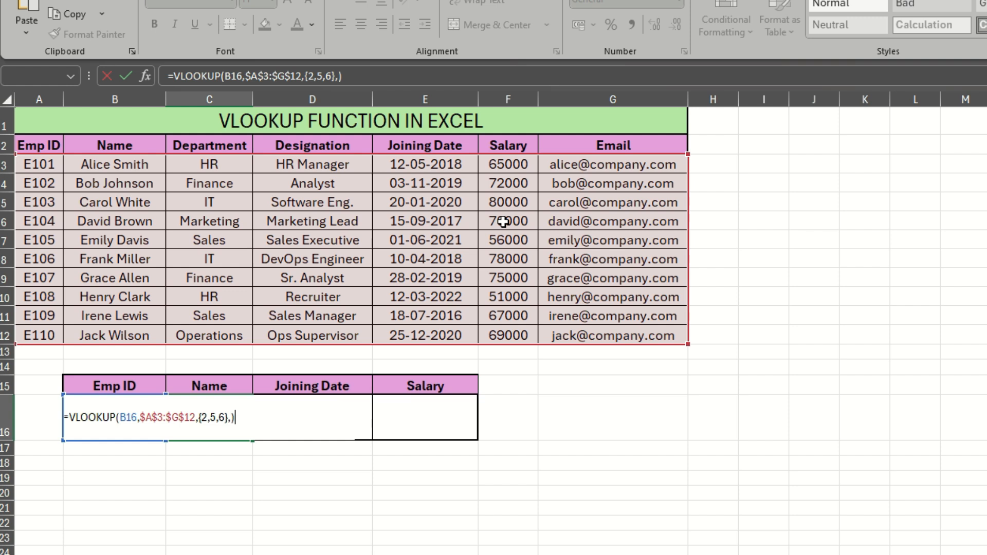
key("BackSpace")
type("0)")
key("Return")
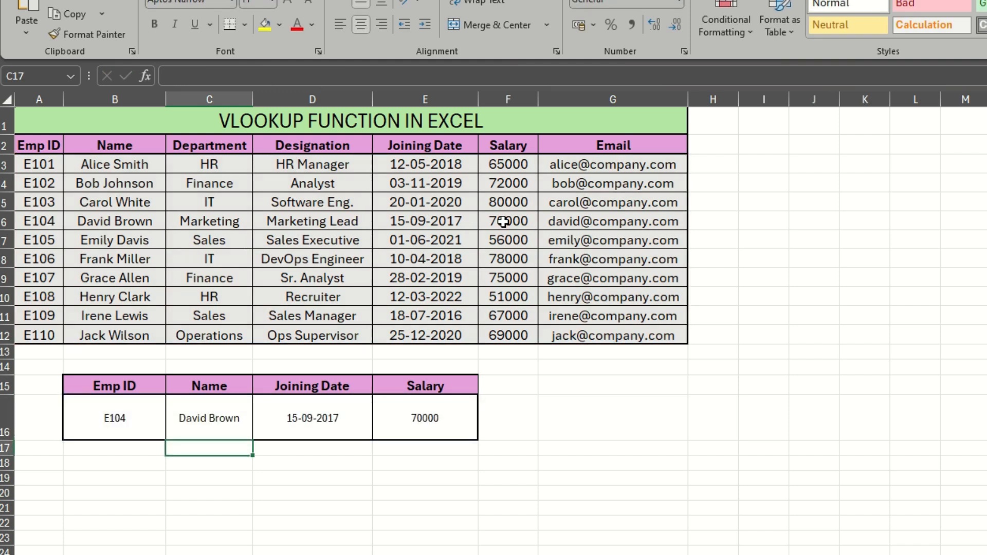
left_click_drag(233, 421, 434, 408)
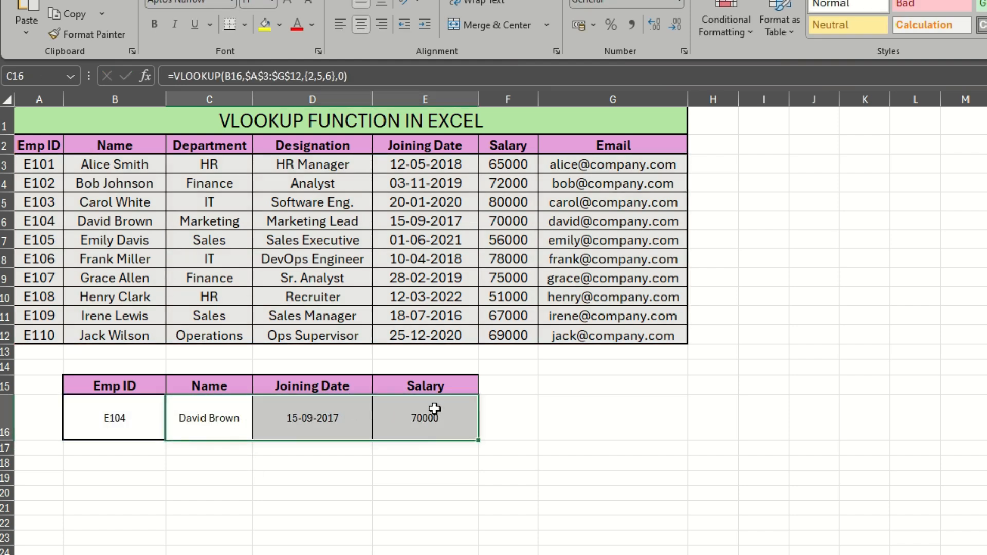
left_click(355, 535)
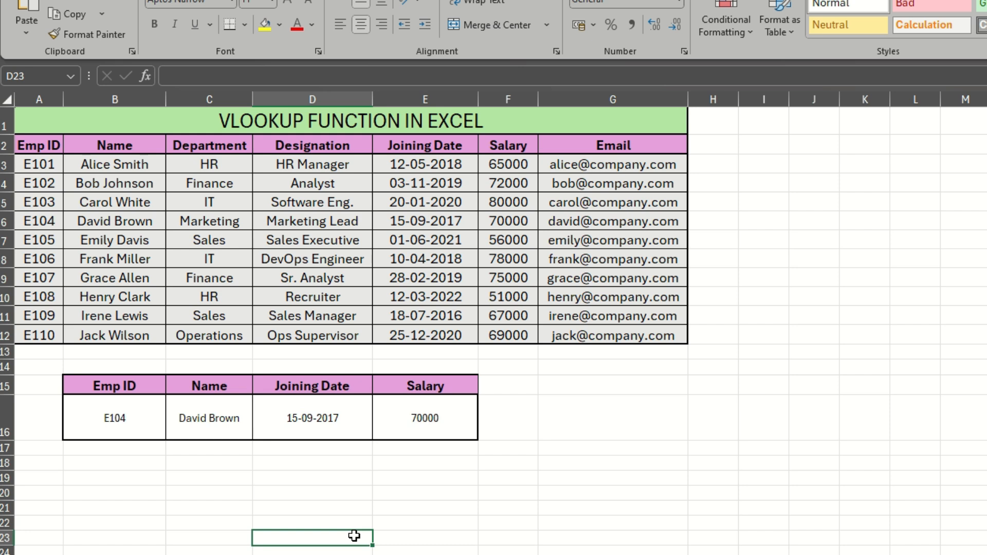